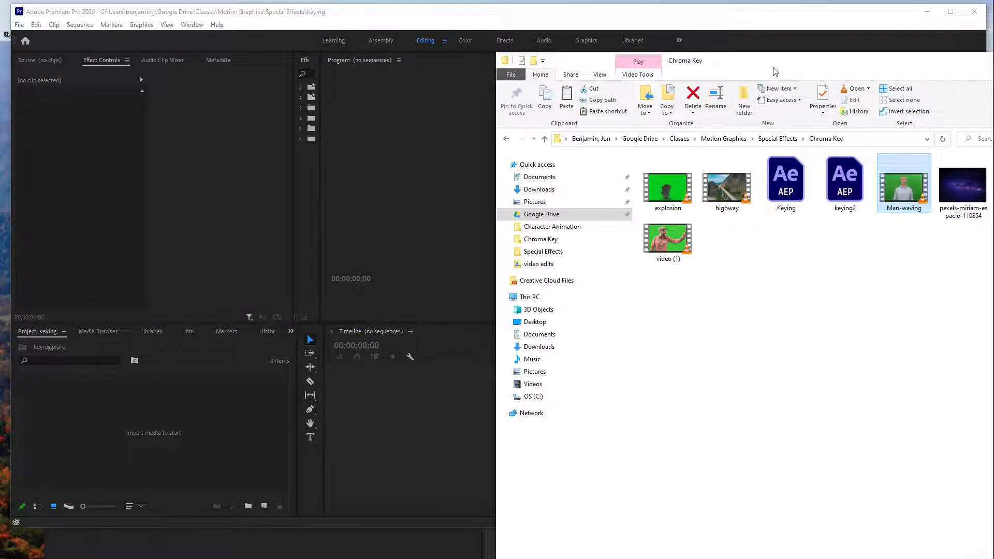
Step: Import the highway video from the Chroma Key folder into the Premiere Pro project
drag(775, 71, 722, 57)
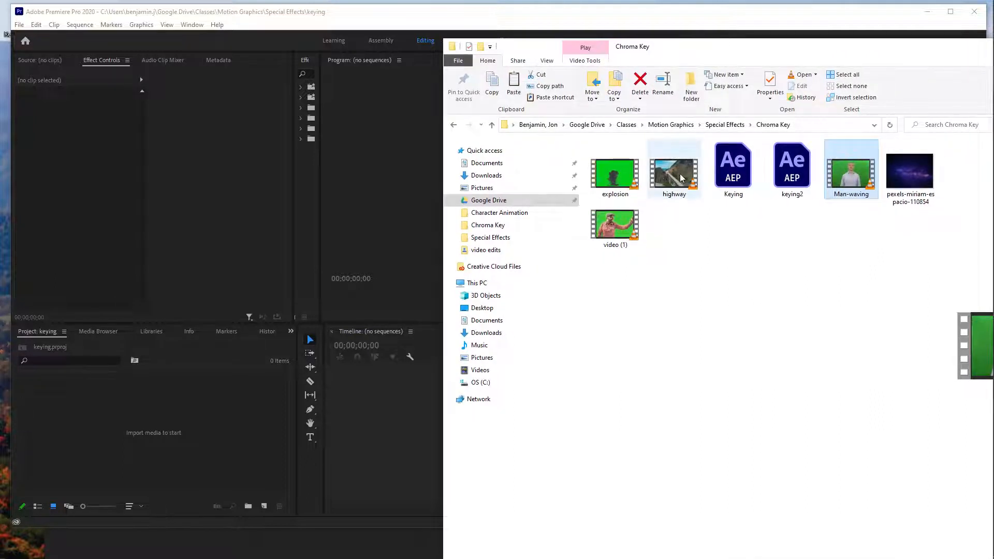
drag(680, 179, 128, 421)
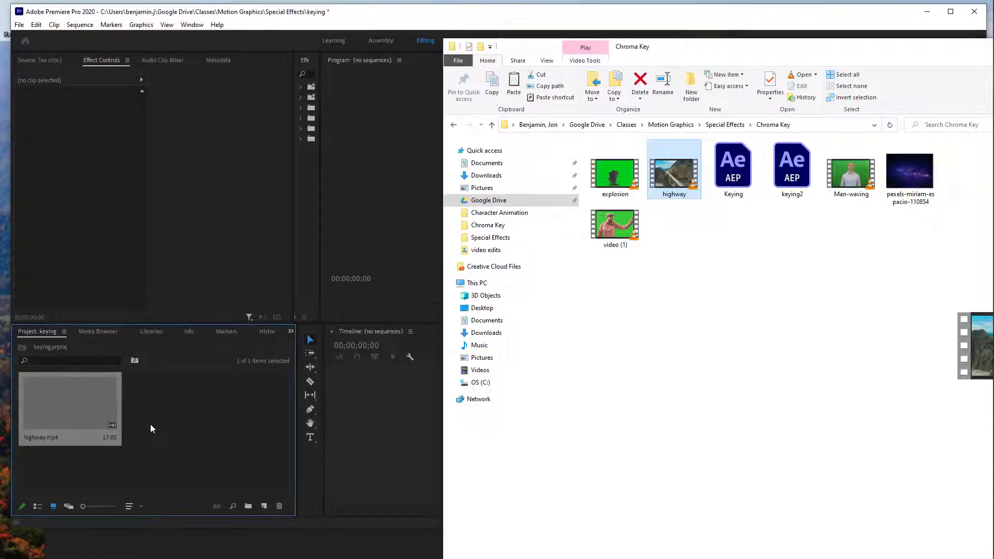
click(377, 21)
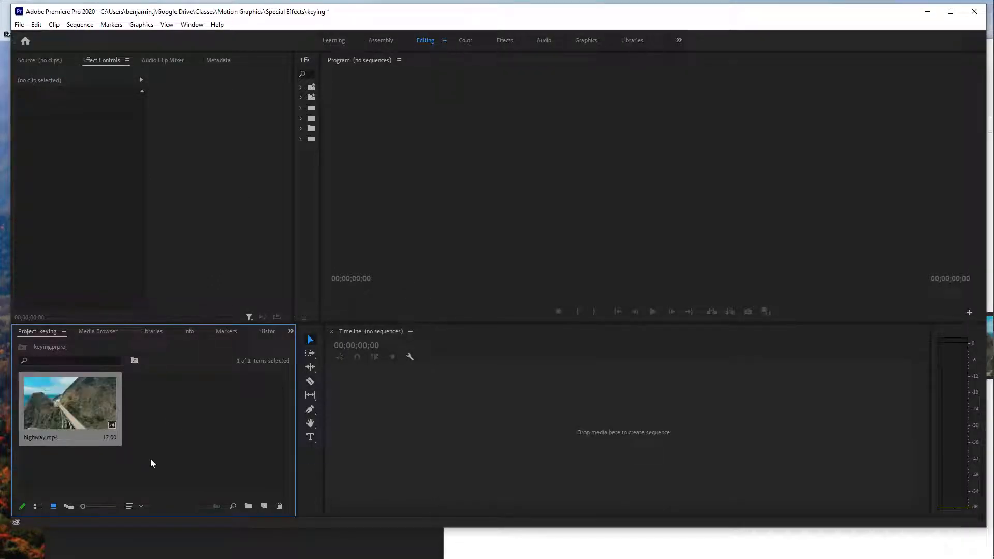
Step: Import the Man-waving video from the Chroma Key folder using the Assembly workspace and return to the Editing workspace
click(188, 26)
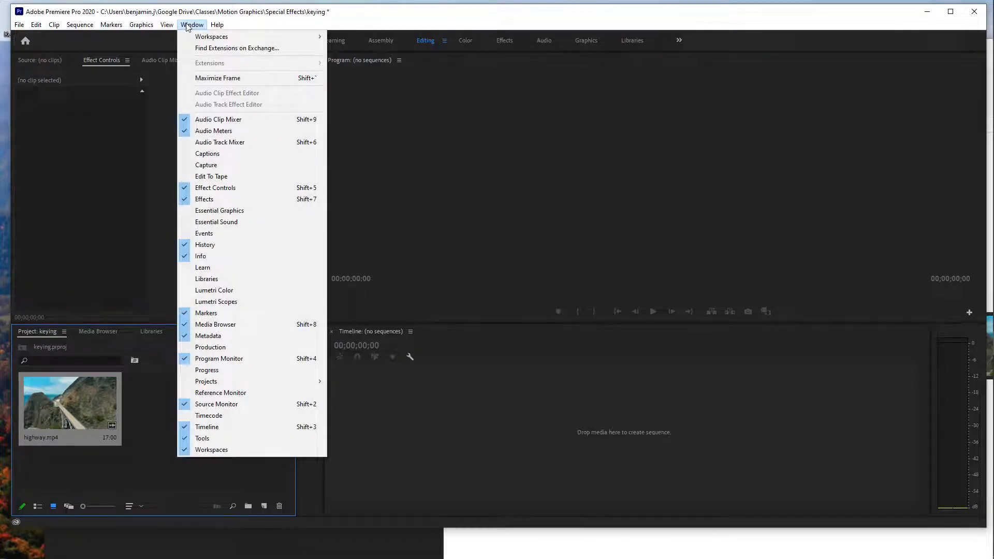
click(187, 26)
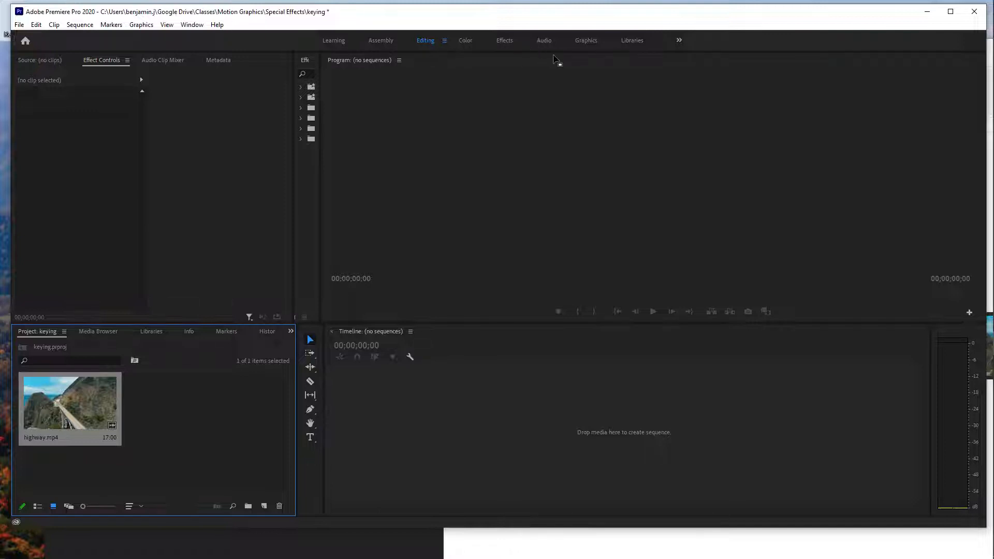
click(386, 40)
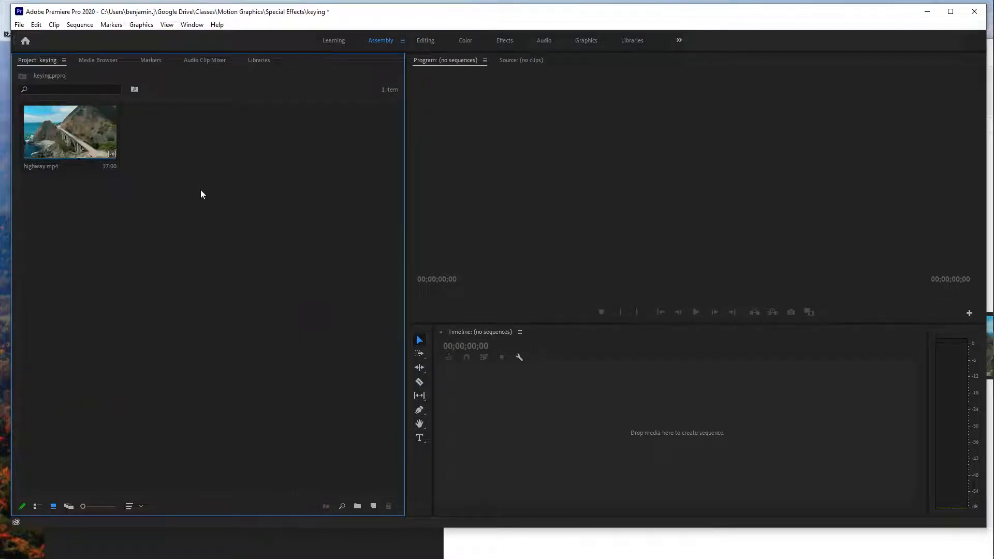
key(alt+Tab)
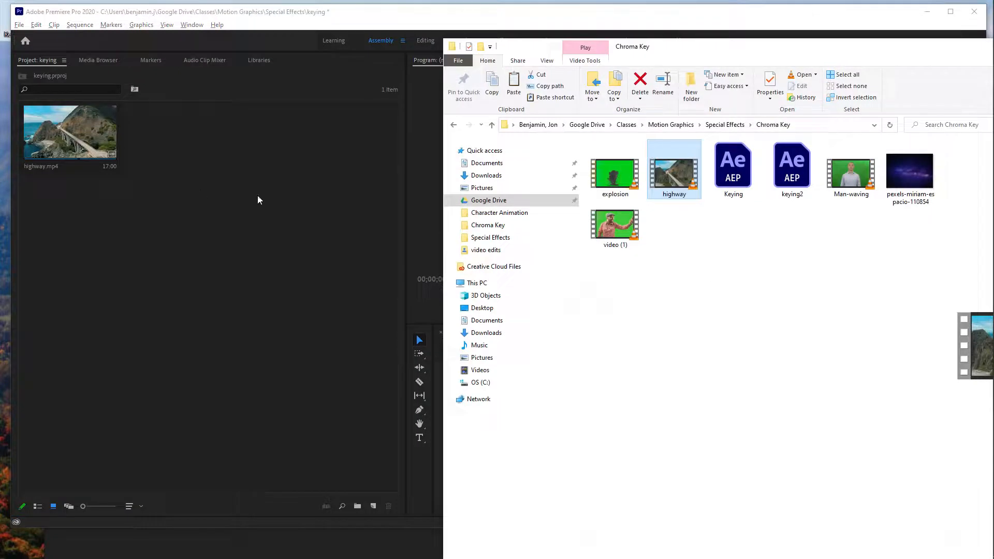
drag(851, 170, 263, 238)
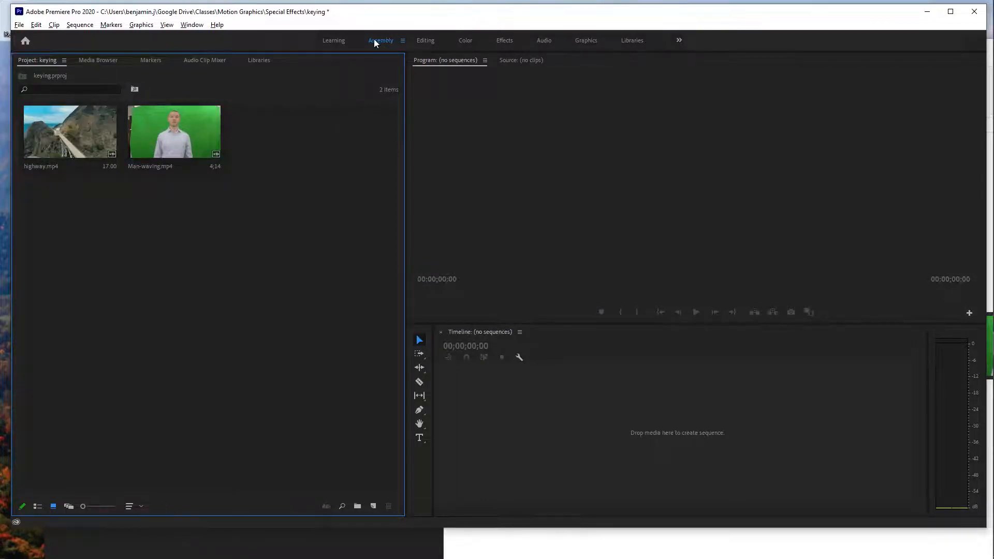
click(424, 41)
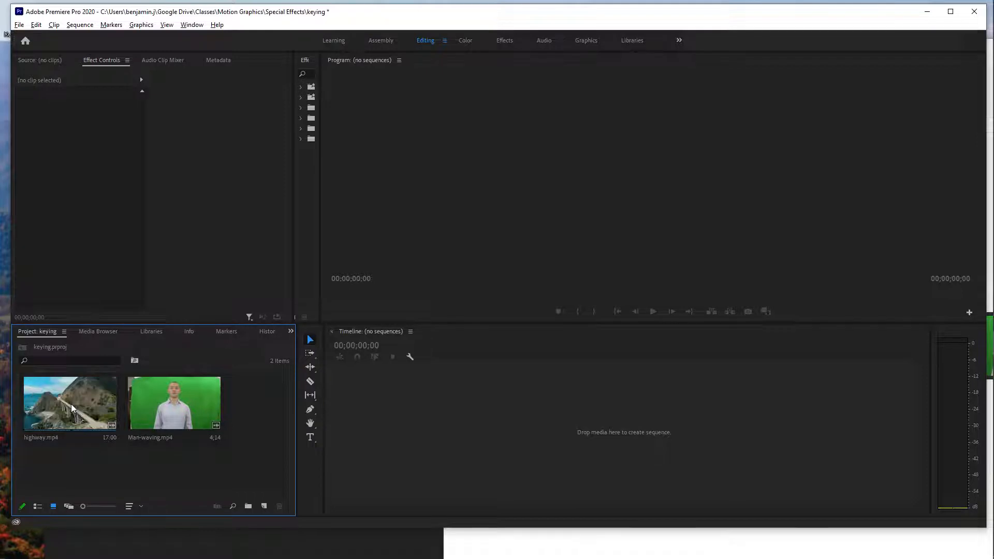
Step: Create a sequence from highway.mp4 and trim the end of its clip to 00:00:03:29
drag(72, 409, 441, 409)
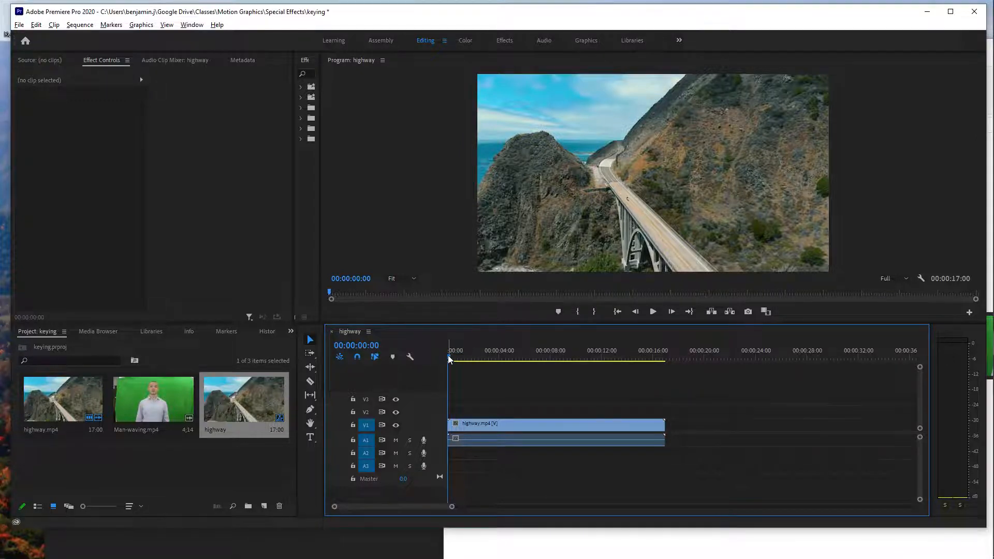
drag(450, 360, 497, 364)
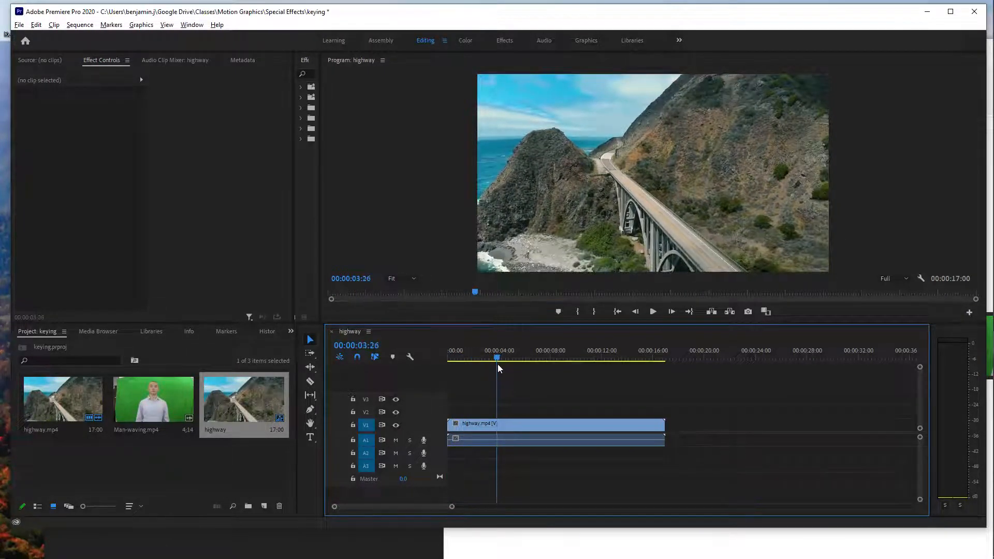
drag(669, 425, 498, 430)
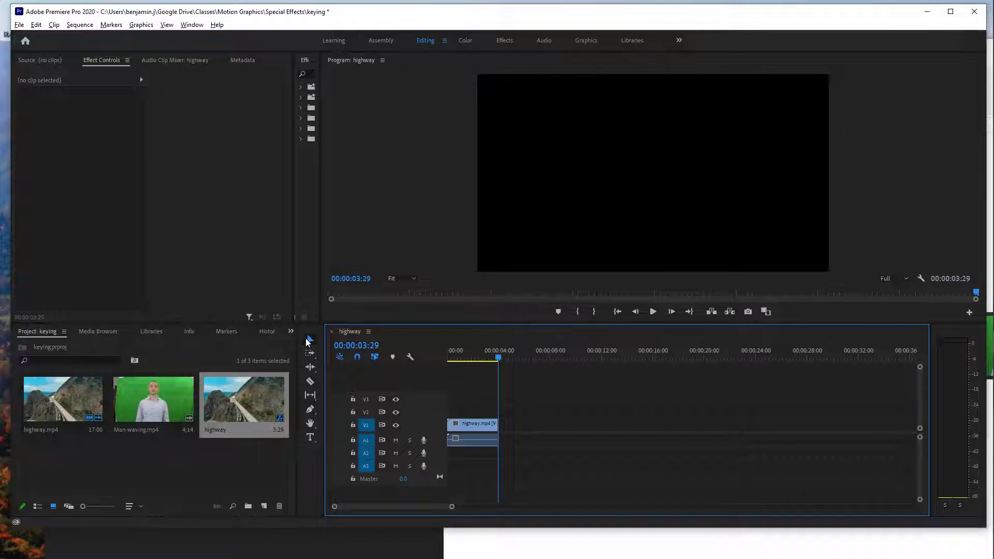
key(ctrl+z)
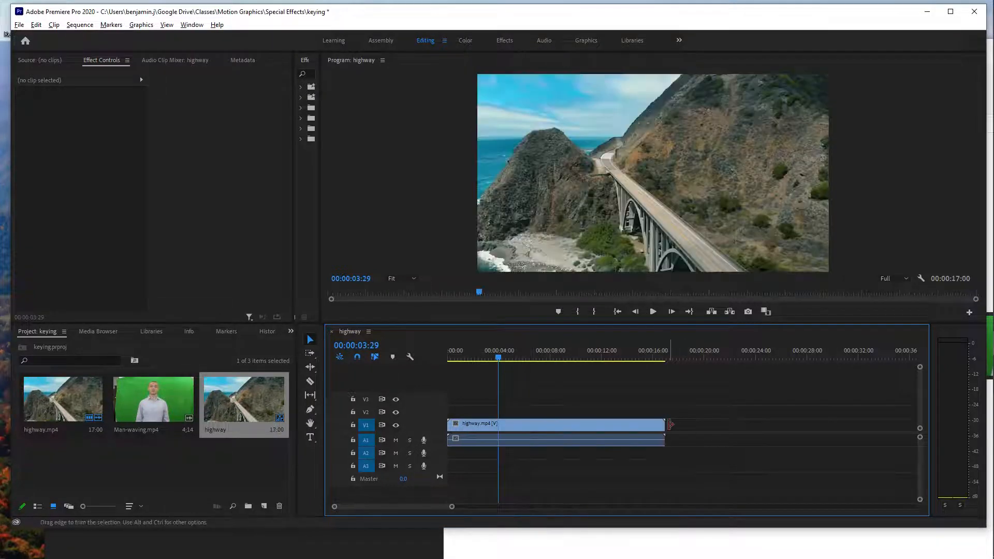
drag(663, 425, 499, 431)
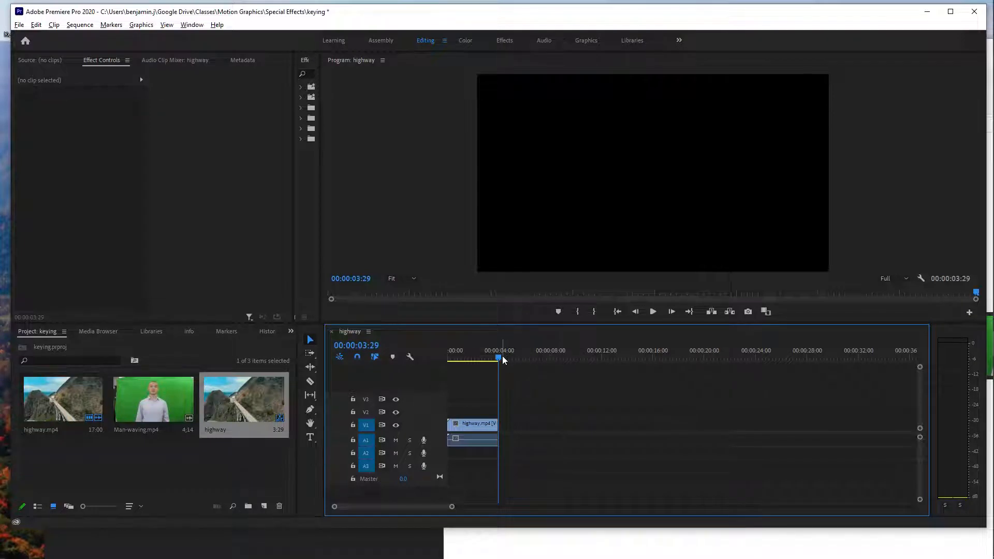
drag(500, 357, 463, 364)
key(space)
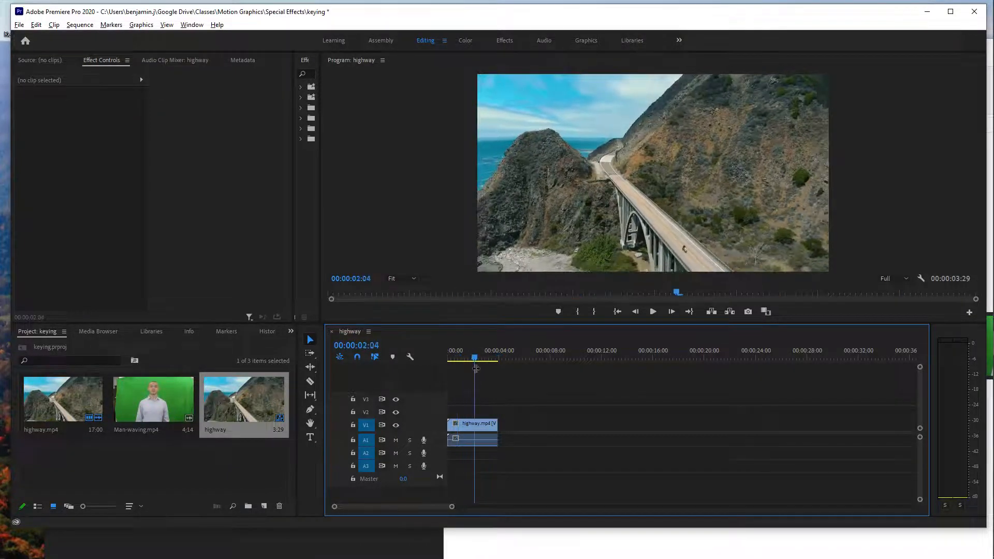
Step: Place Man-waving.mp4 on track V1 directly after the highway clip and preview both clips
click(144, 465)
drag(144, 407, 501, 423)
drag(467, 360, 509, 363)
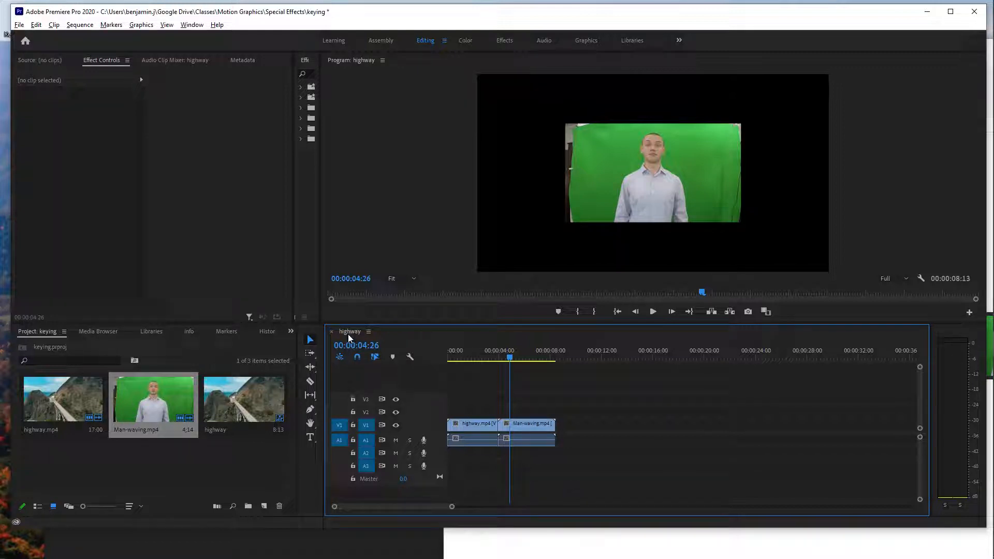
drag(505, 355, 468, 359)
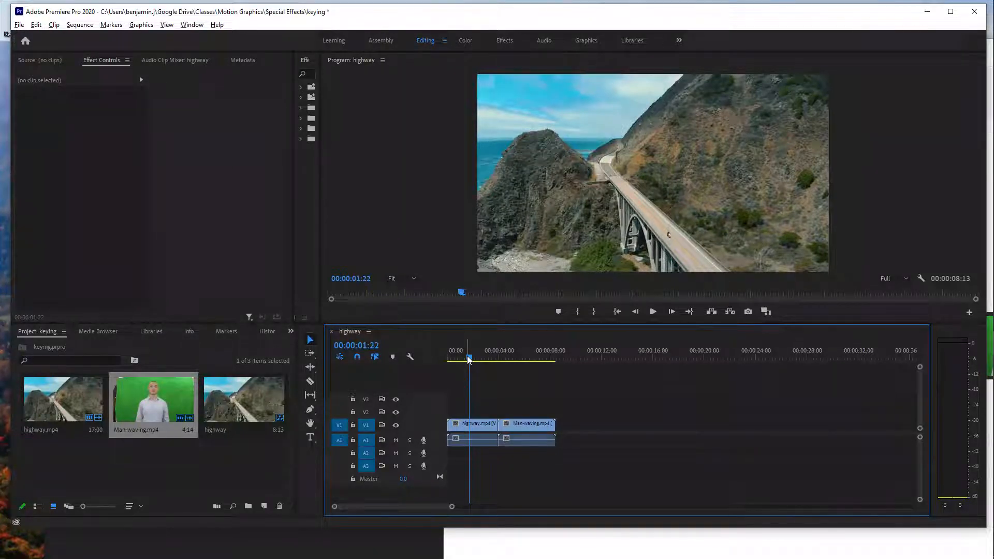
Step: Replace the highway clip with a linked After Effects composition and save its project as KeyingAE in the Chroma Key folder
click(487, 428)
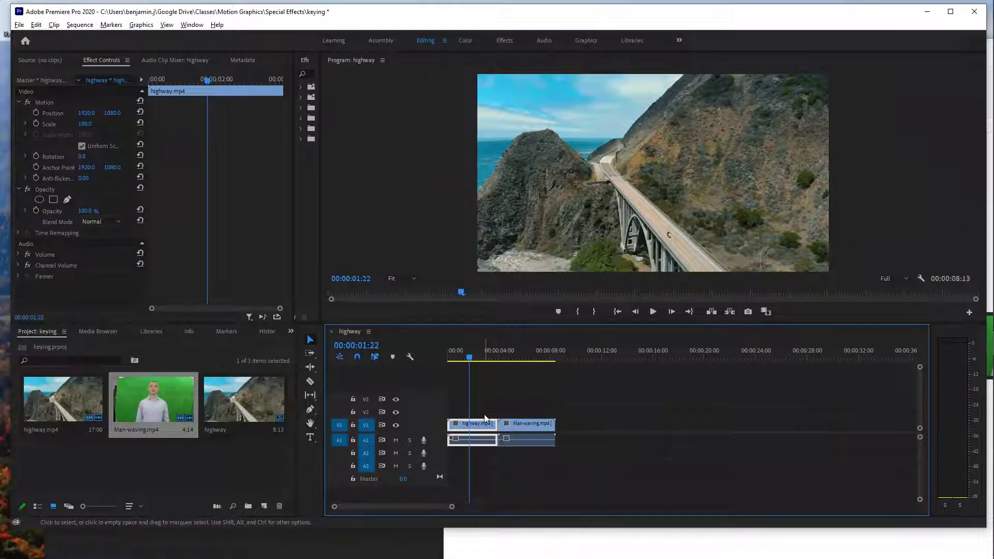
click(507, 400)
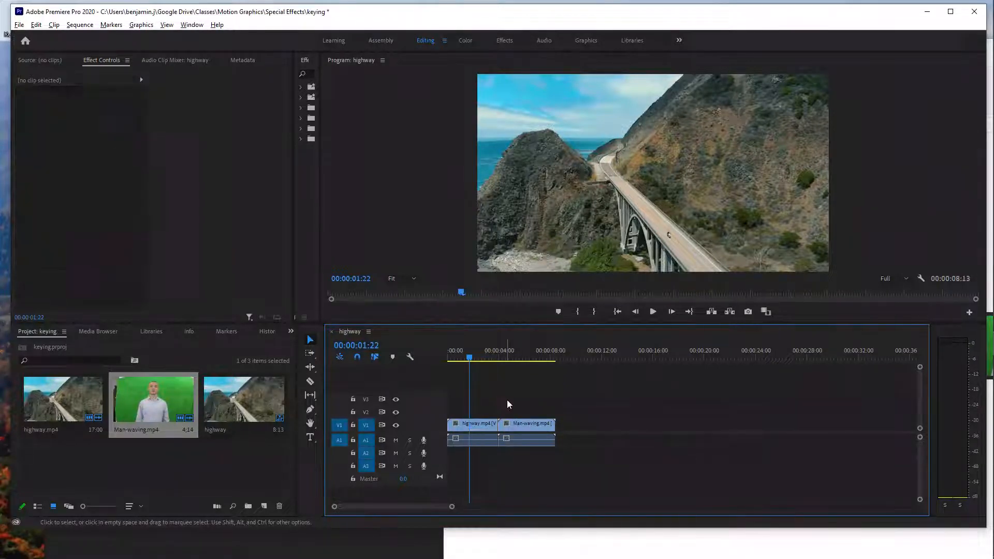
click(485, 425)
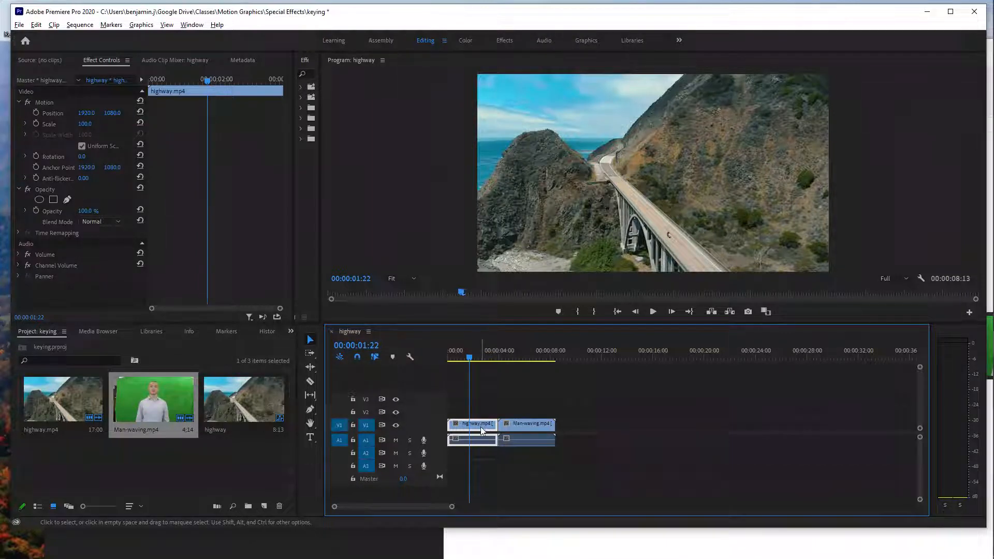
right_click(481, 426)
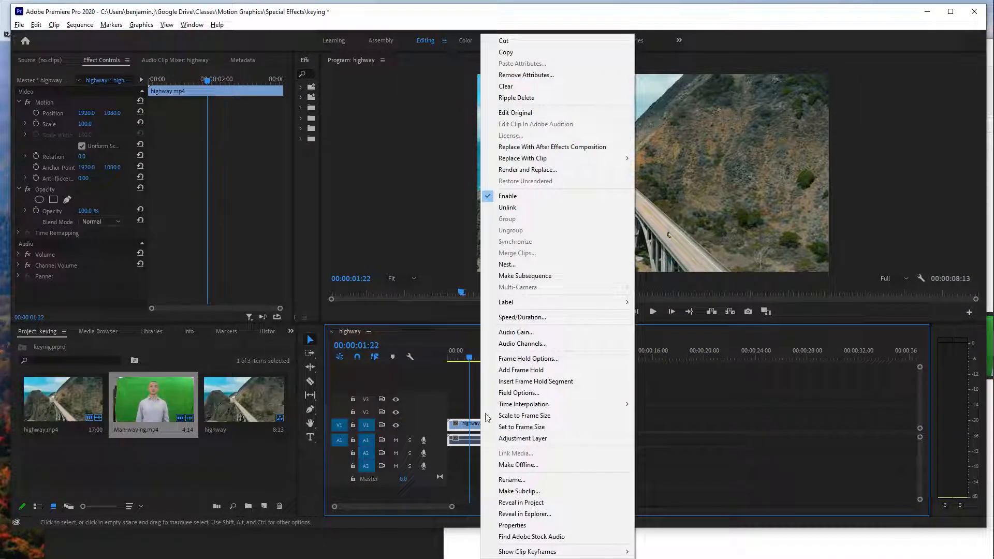
click(507, 147)
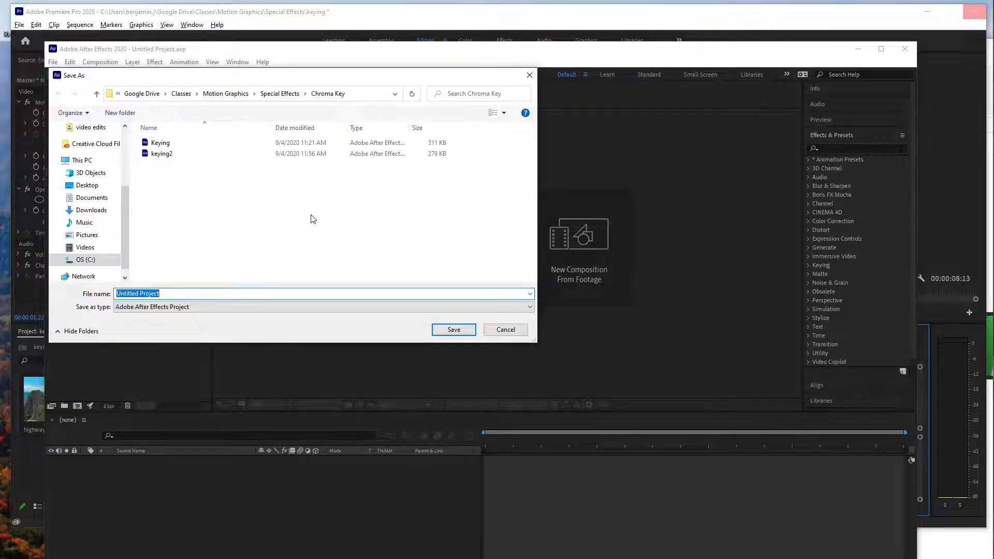
text(KeyingAE)
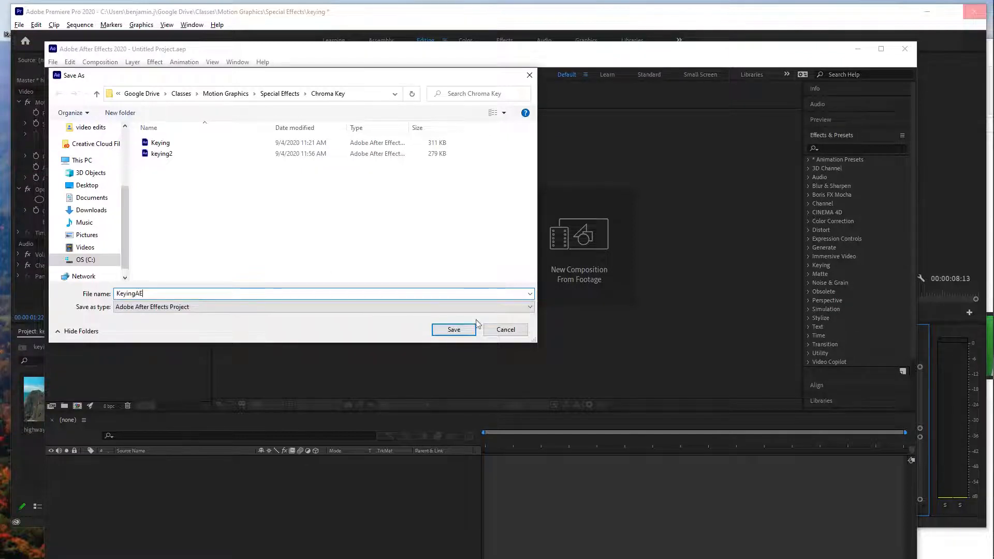
click(452, 329)
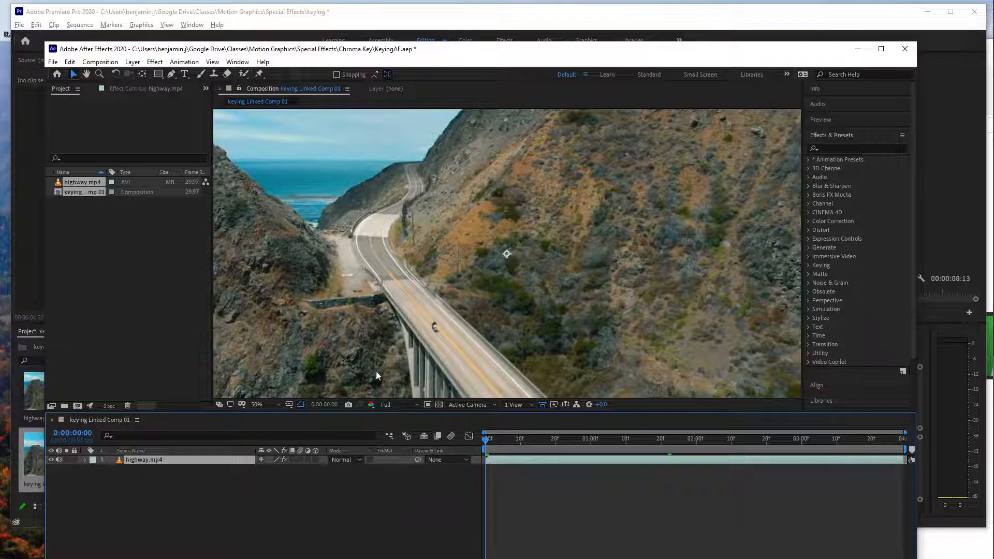
Step: Add a 256 px text layer reading "Explosion" over the highway footage in the linked composition
scroll(513, 291, down, 4)
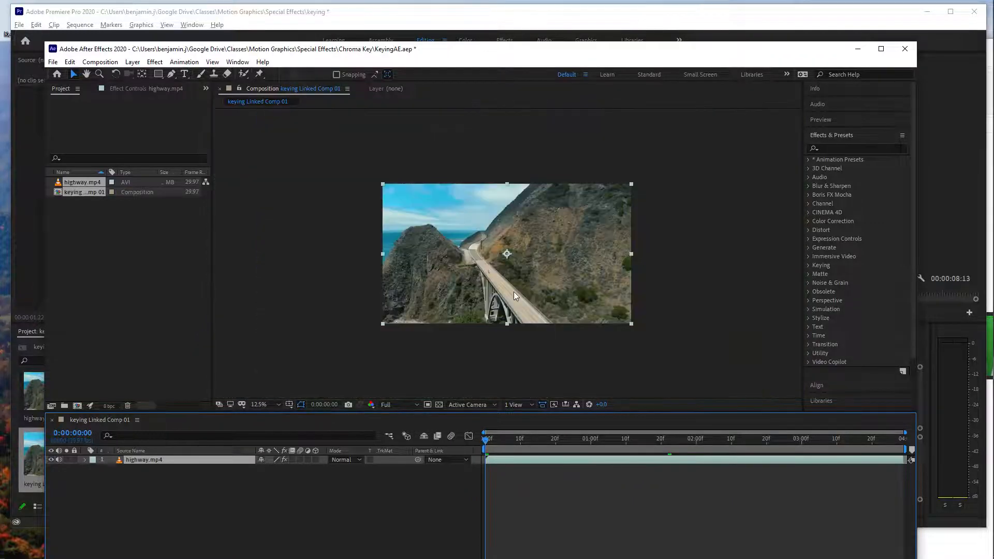
click(661, 265)
click(517, 236)
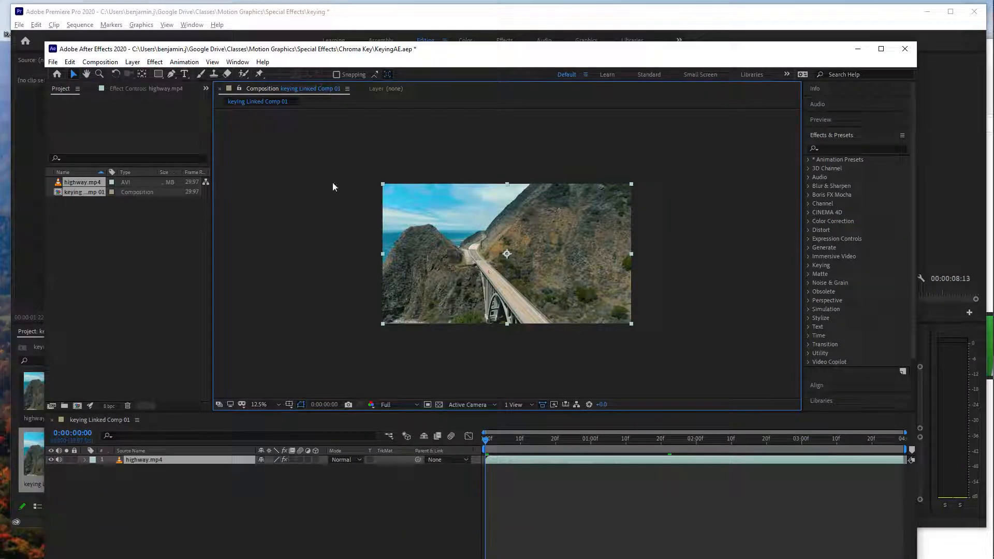
click(185, 71)
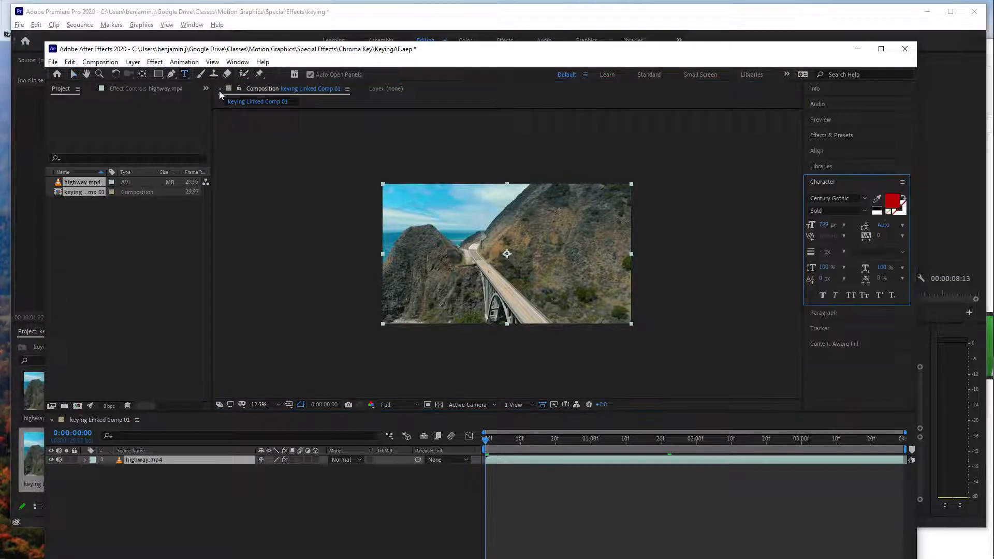
click(490, 228)
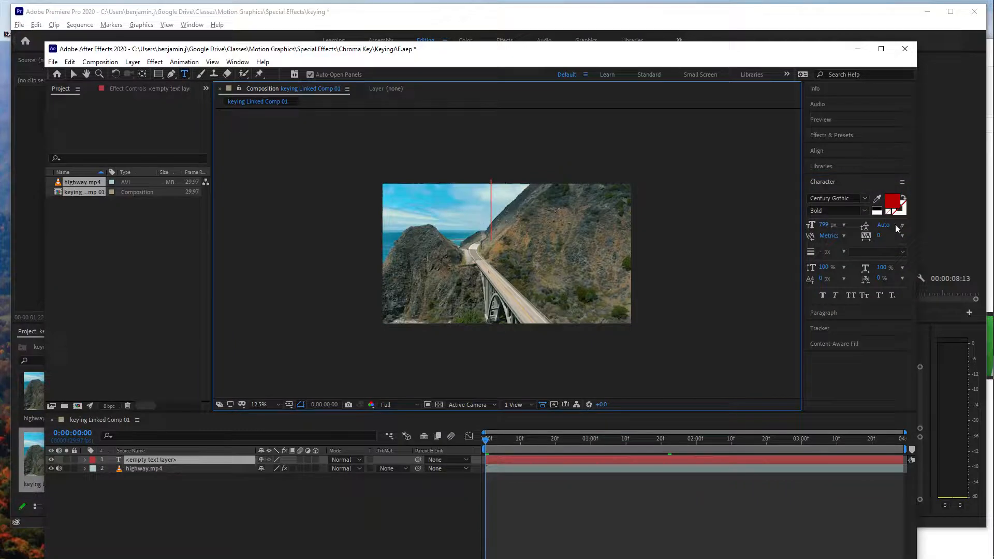
text(Explosion)
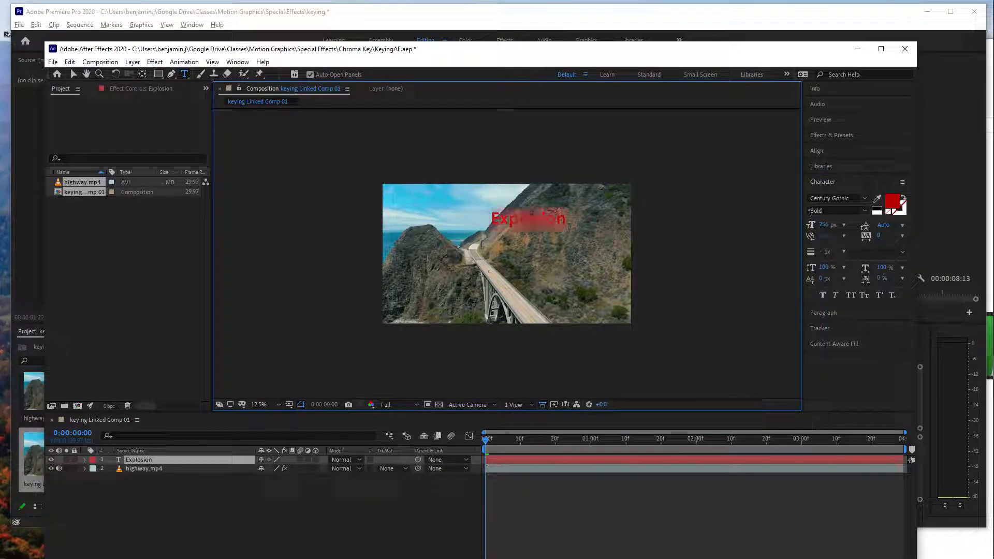
Step: Colour the Explosion text white (FFFFFF) and move it to the lower-right area of the video frame
click(892, 202)
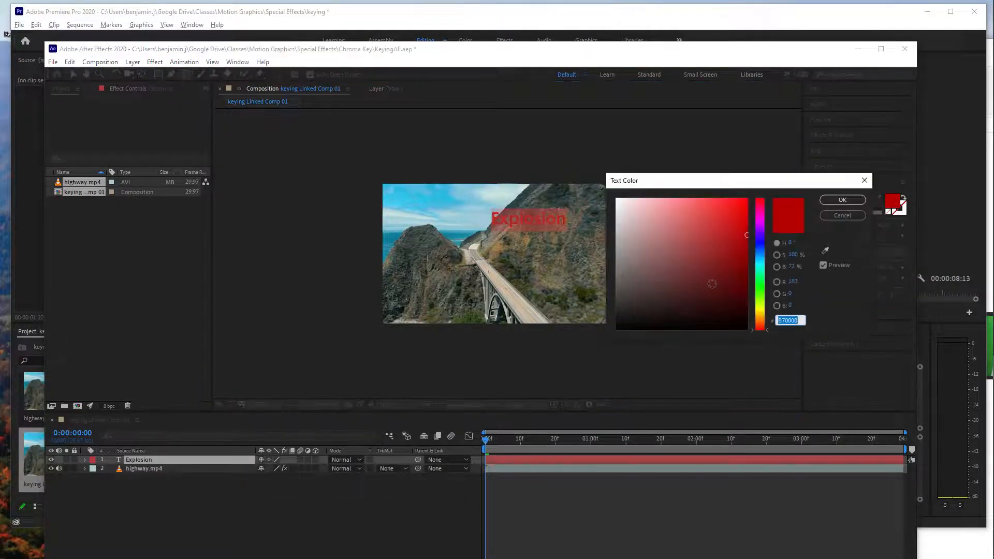
drag(712, 284, 568, 171)
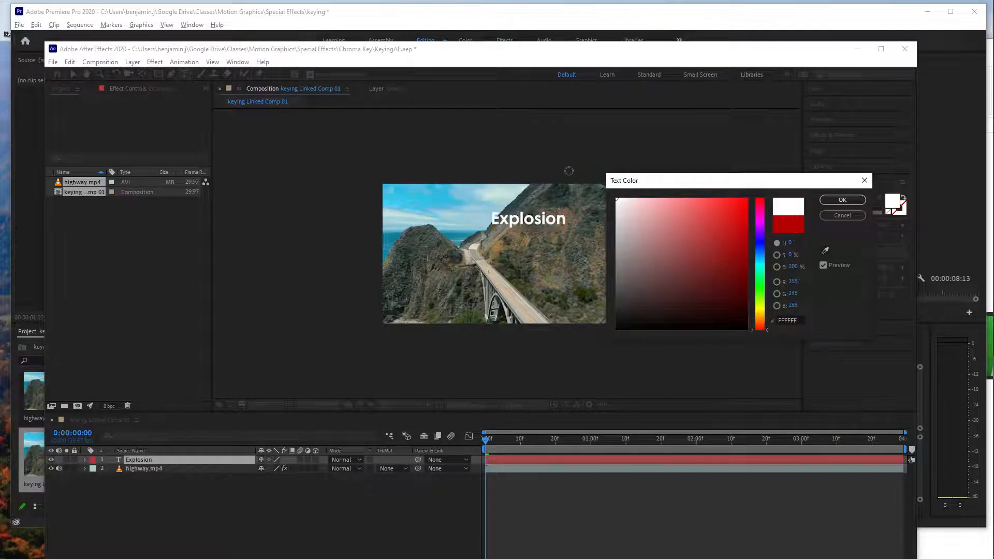
click(842, 200)
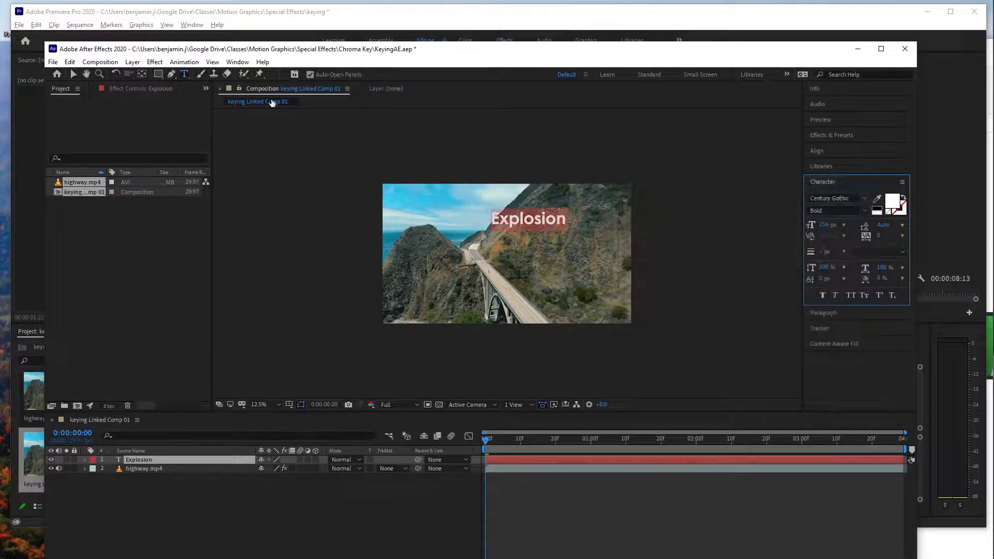
click(73, 73)
drag(536, 228, 572, 289)
click(683, 256)
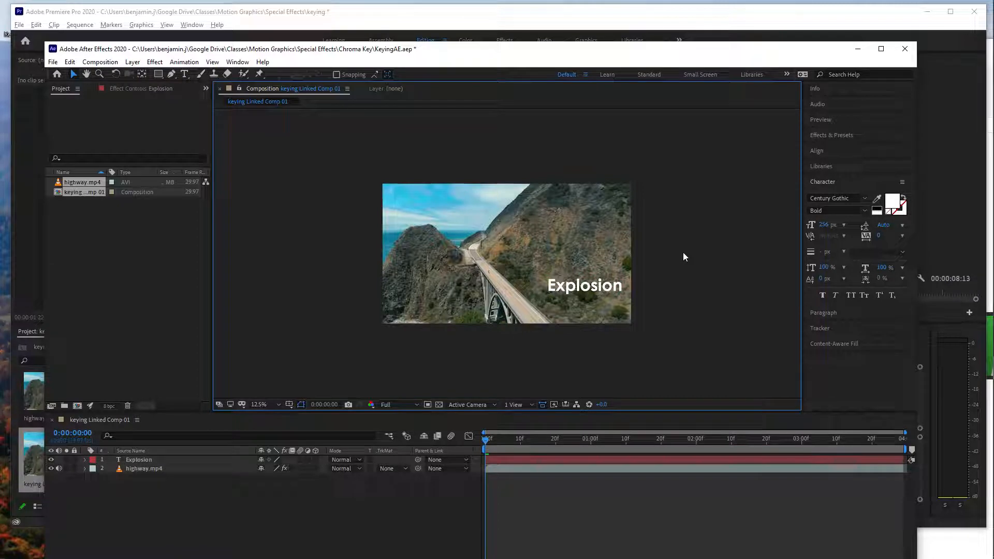
Step: Save the After Effects project and switch to Premiere Pro to check the linked composition in the sequence
key(ctrl+s)
key(alt+Tab)
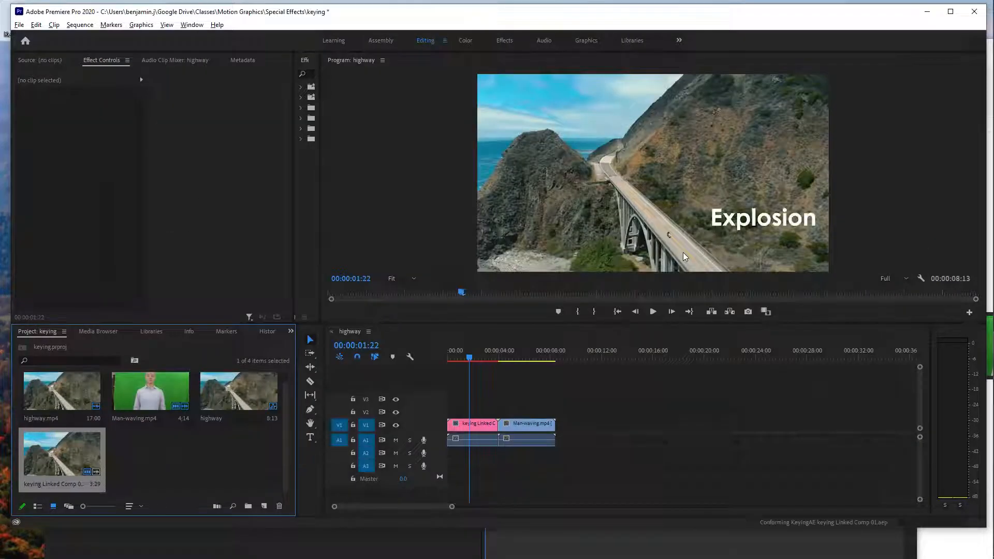
click(481, 355)
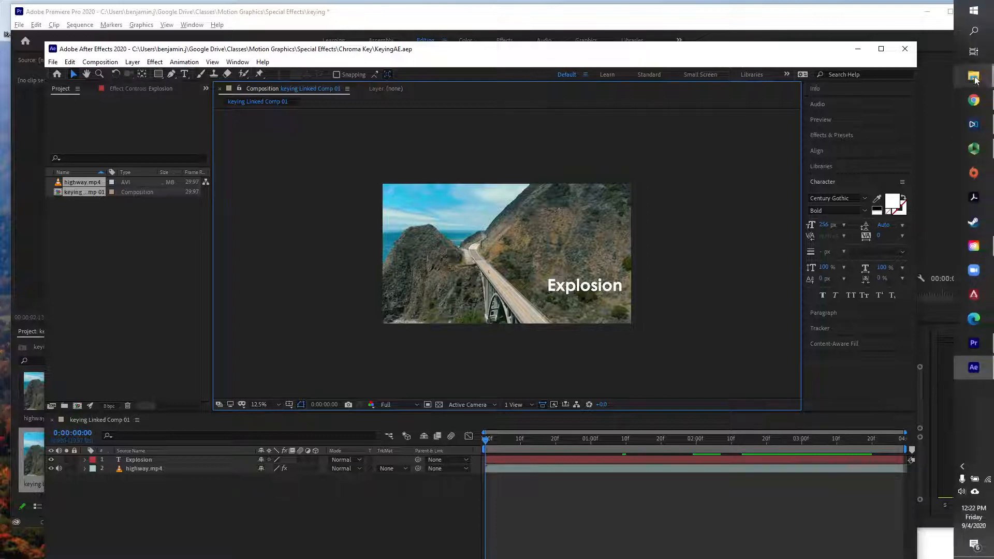
Step: Import the explosion clip from the Chroma Key folder into the After Effects project and place it over the highway composition
mouse_move(974, 76)
click(897, 47)
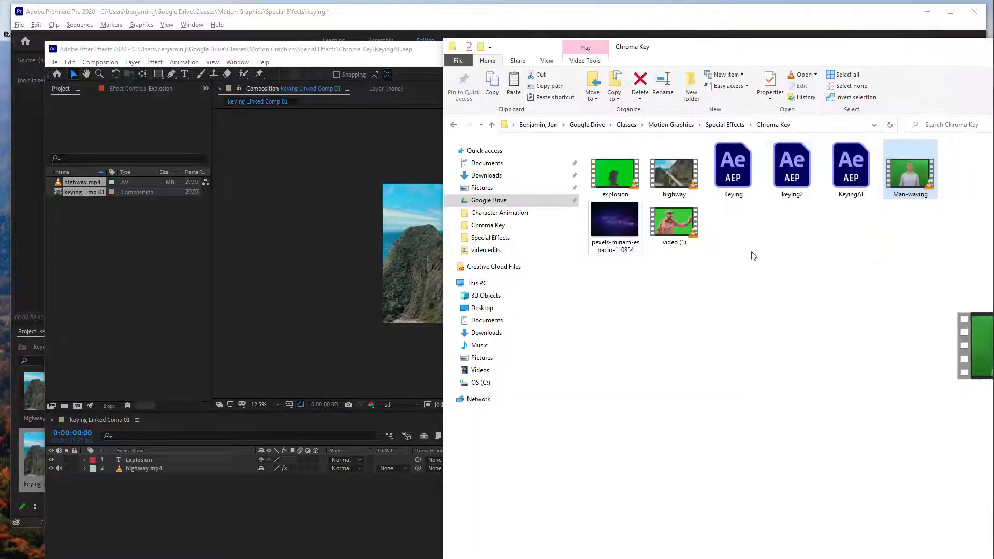
drag(620, 166, 134, 286)
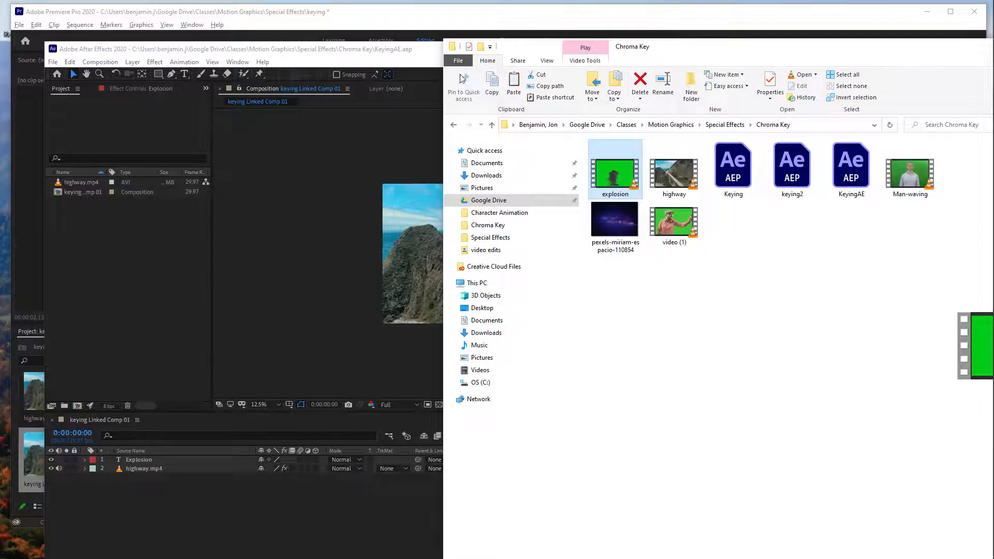
click(329, 50)
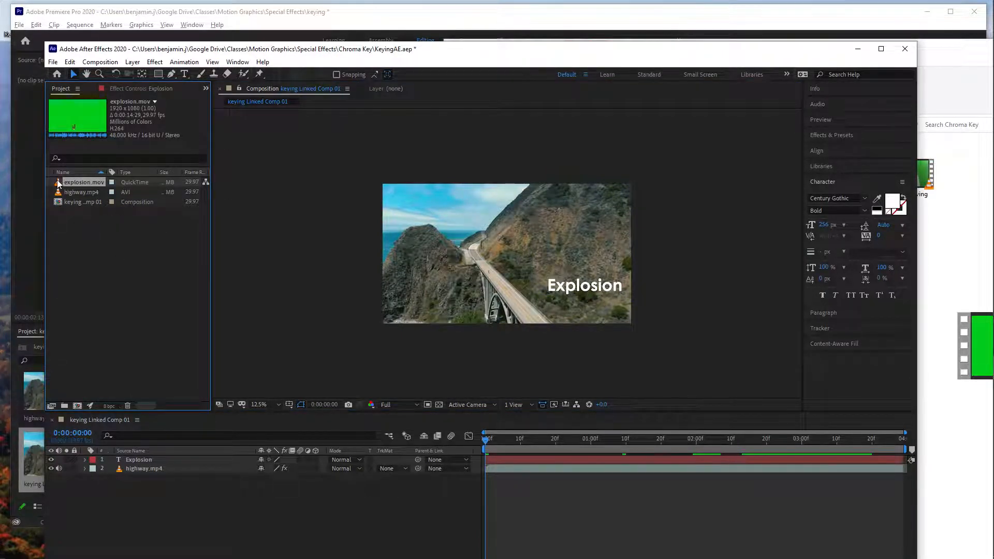
drag(58, 184, 500, 294)
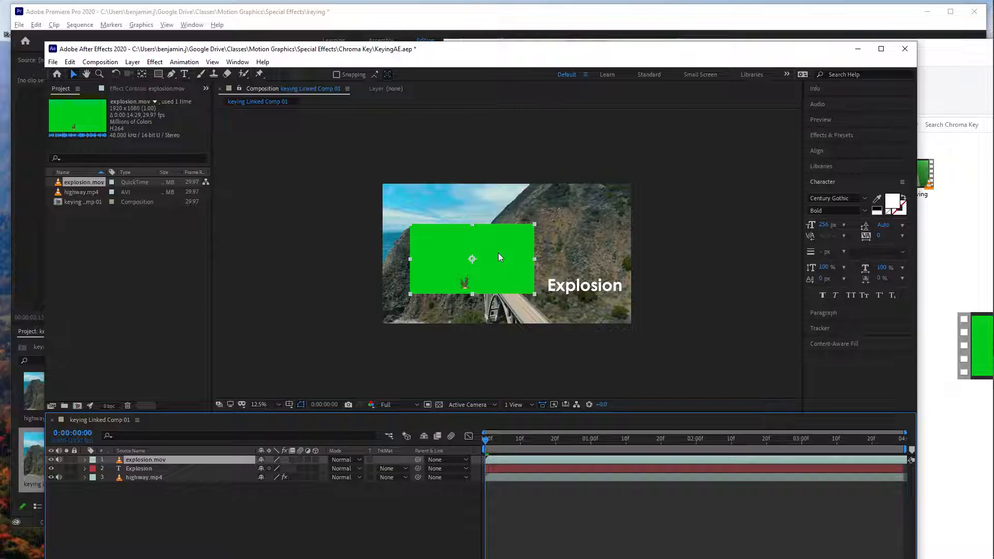
Step: Scale the explosion.mov layer to fill the frame with Fit to Comp
right_click(511, 250)
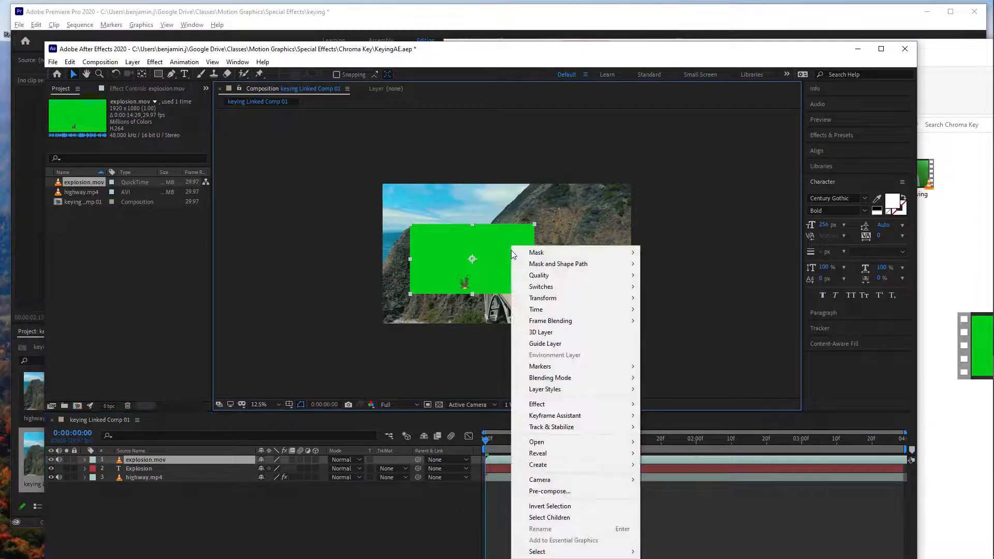
mouse_move(551, 299)
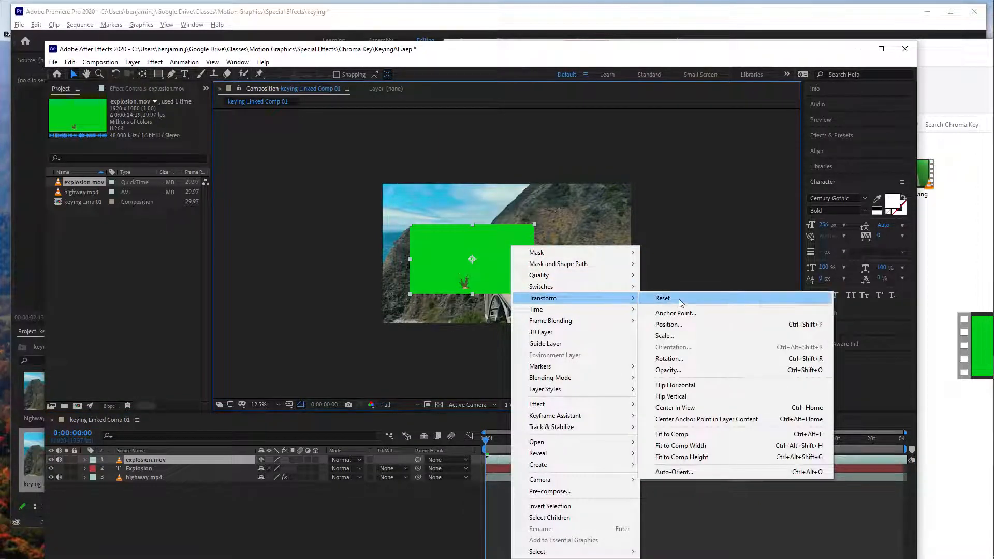
click(697, 434)
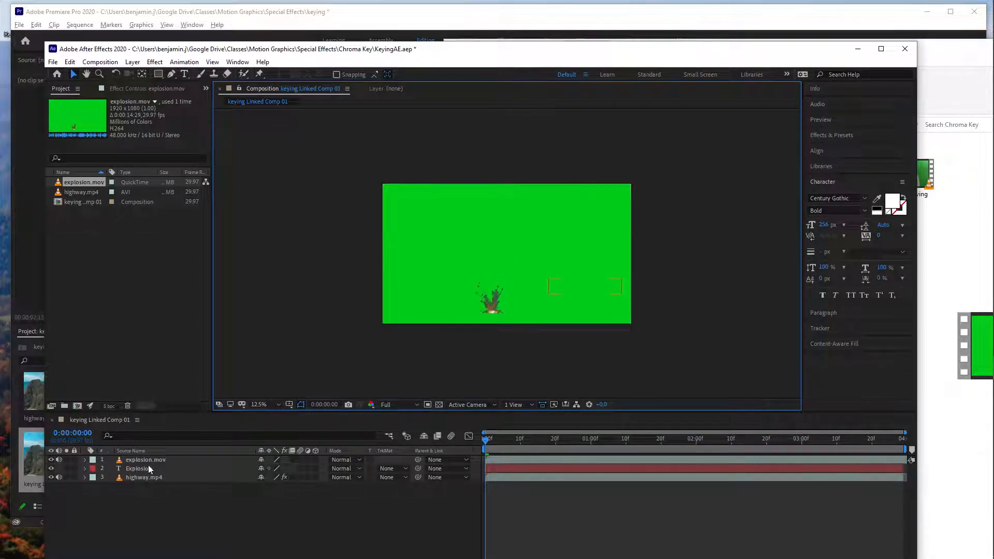
click(223, 469)
Step: Apply Keylight (1.2) to the explosion.mov layer and sample its green background as the Screen Colour
click(815, 134)
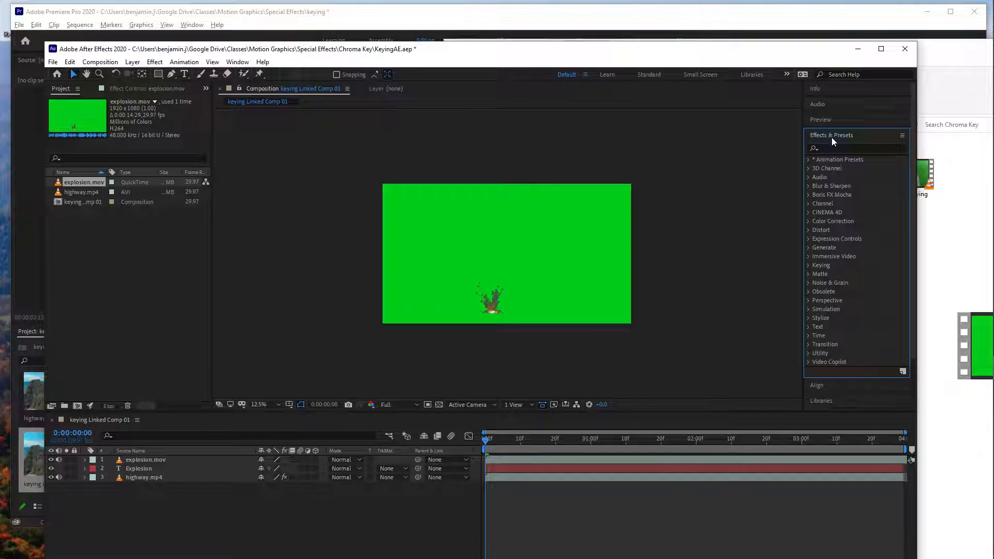
click(807, 265)
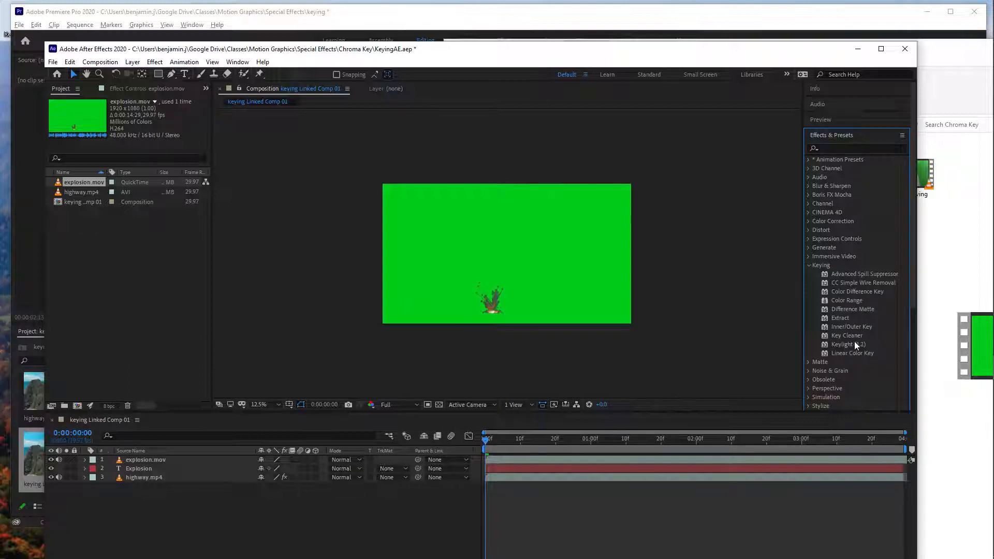
click(825, 345)
click(533, 460)
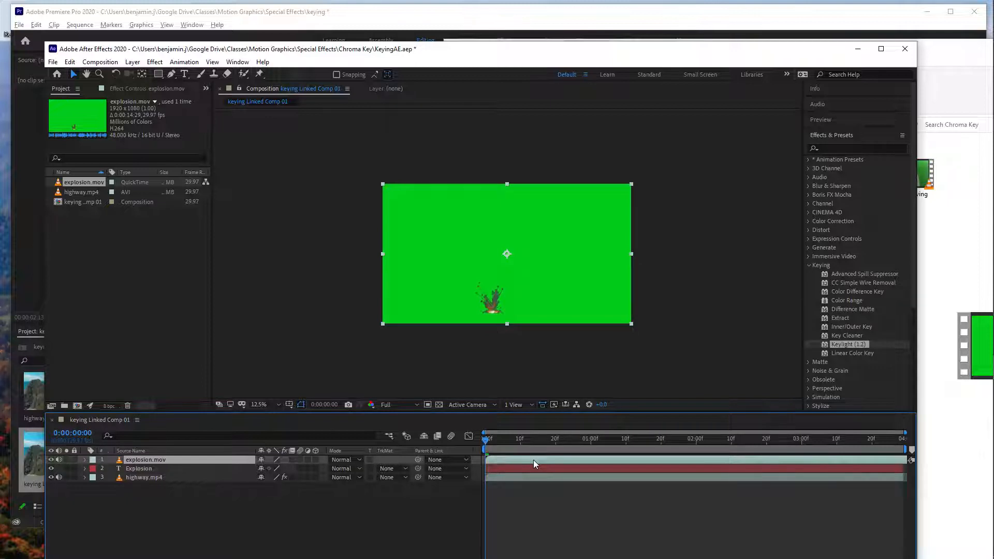
double_click(825, 344)
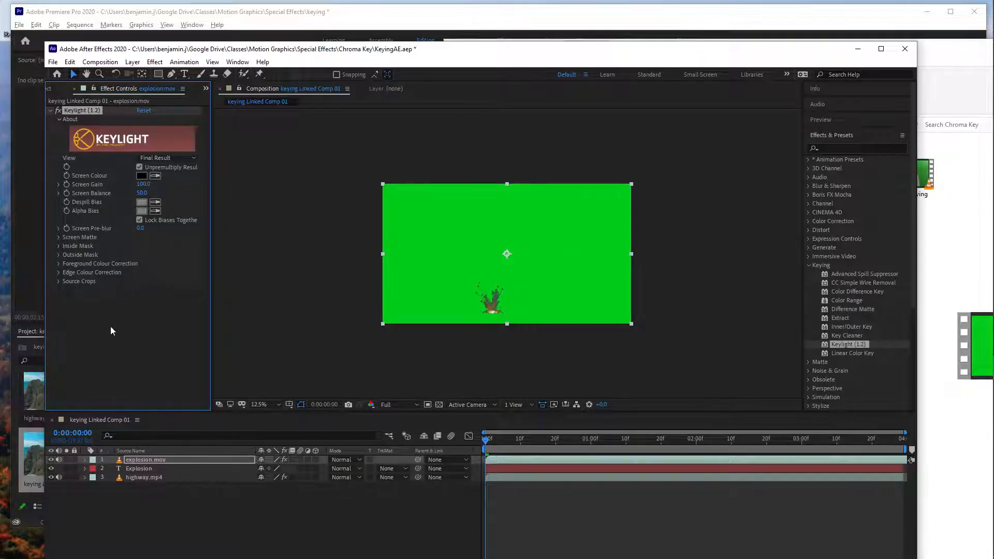
click(155, 175)
click(457, 231)
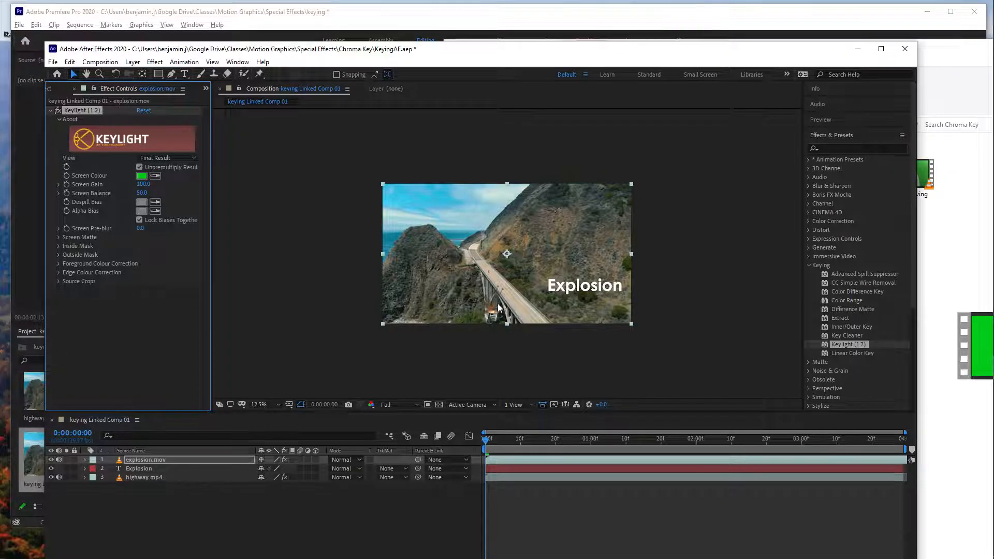
Step: Position the keyed explosion behind the rocky hill beside the far end of the bridge and preview its placement from the start
drag(500, 309, 465, 243)
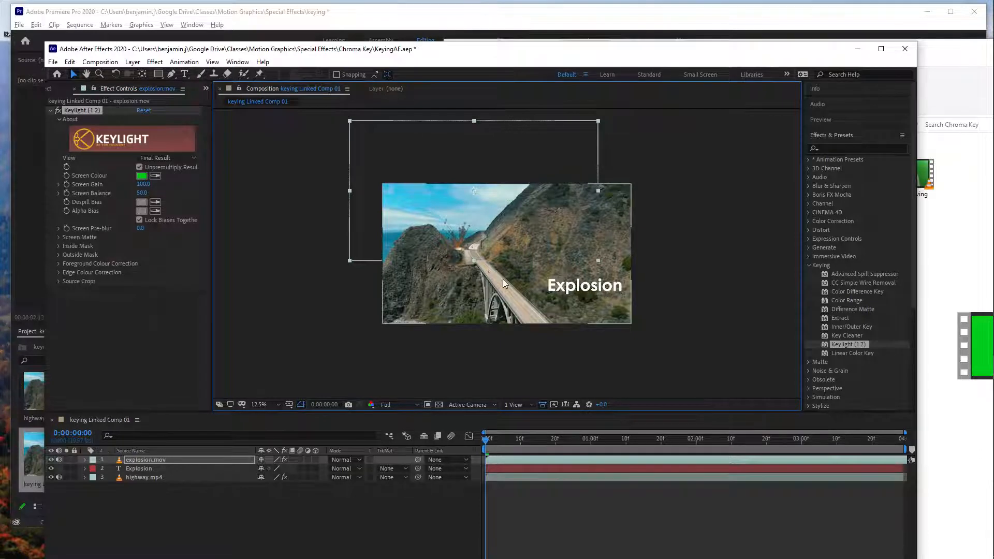
key(period)
key(period)
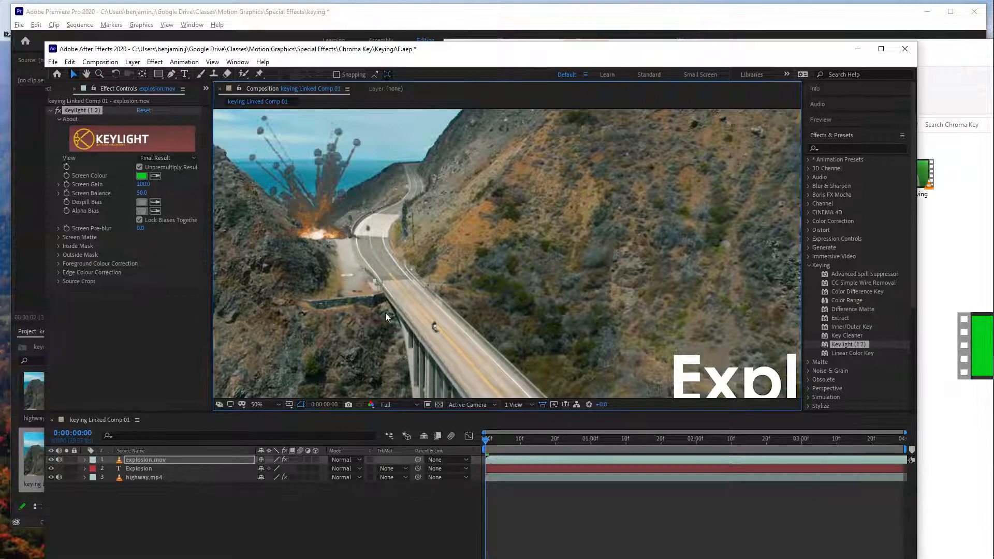
mouse_move(488, 444)
mouse_down()
mouse_move(560, 449)
mouse_move(473, 441)
mouse_up()
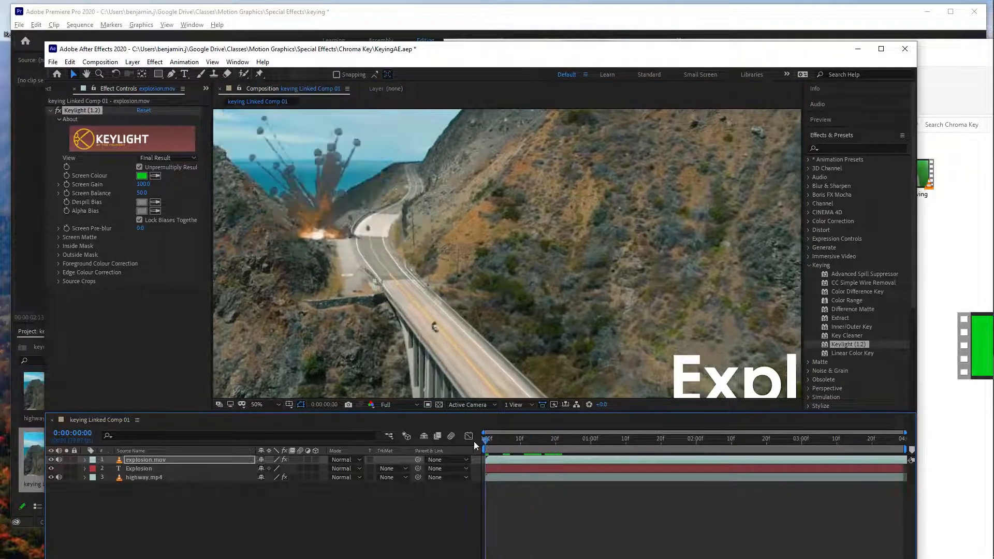
mouse_move(318, 231)
mouse_down()
mouse_move(317, 205)
mouse_move(310, 240)
mouse_move(331, 235)
mouse_move(320, 206)
mouse_move(319, 233)
mouse_up()
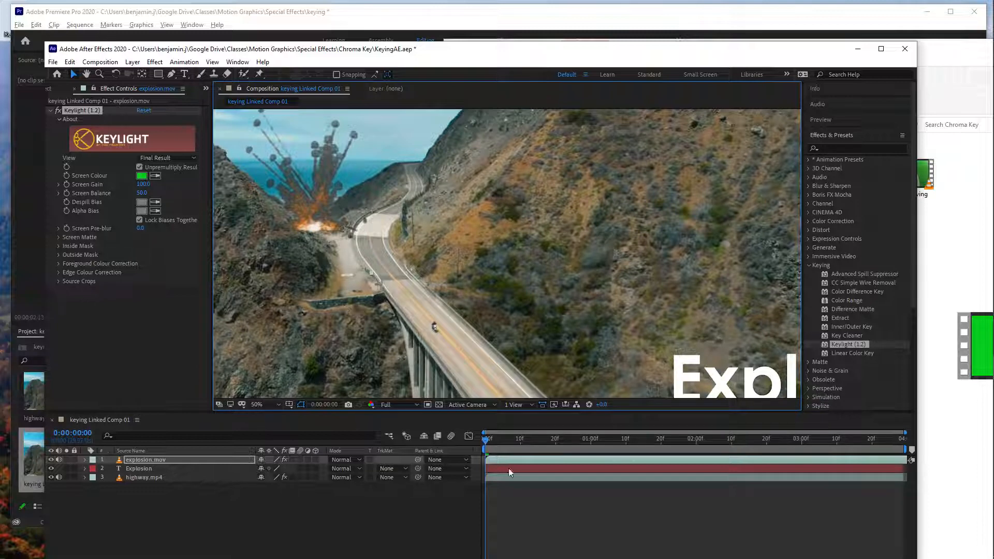
drag(485, 441, 469, 458)
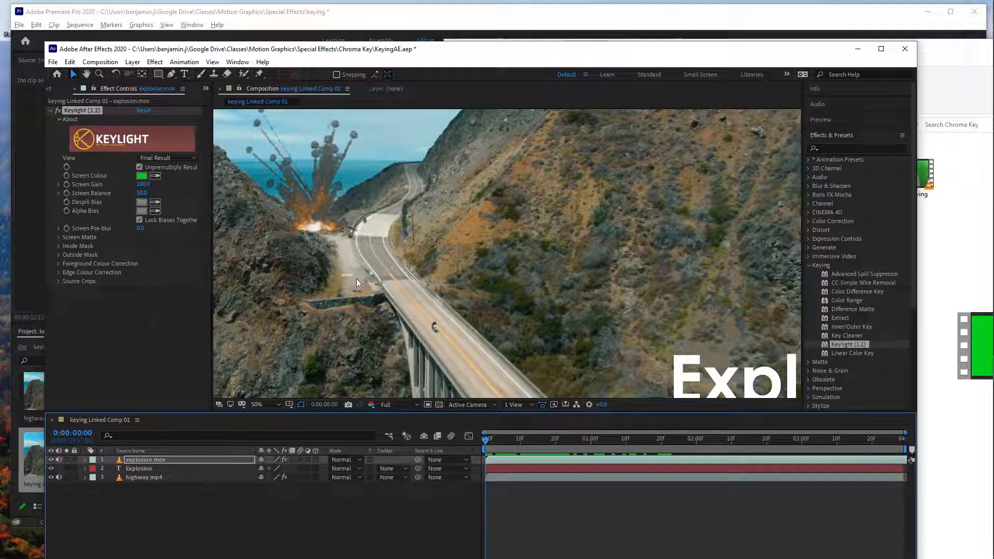
Step: Duplicate the highway.mp4 layer in the linked composition
click(244, 507)
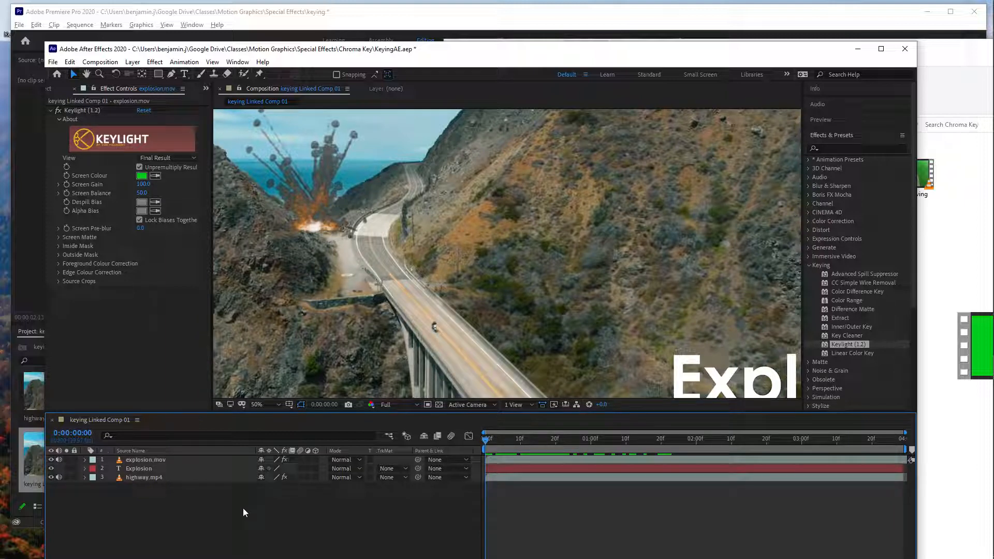
click(161, 477)
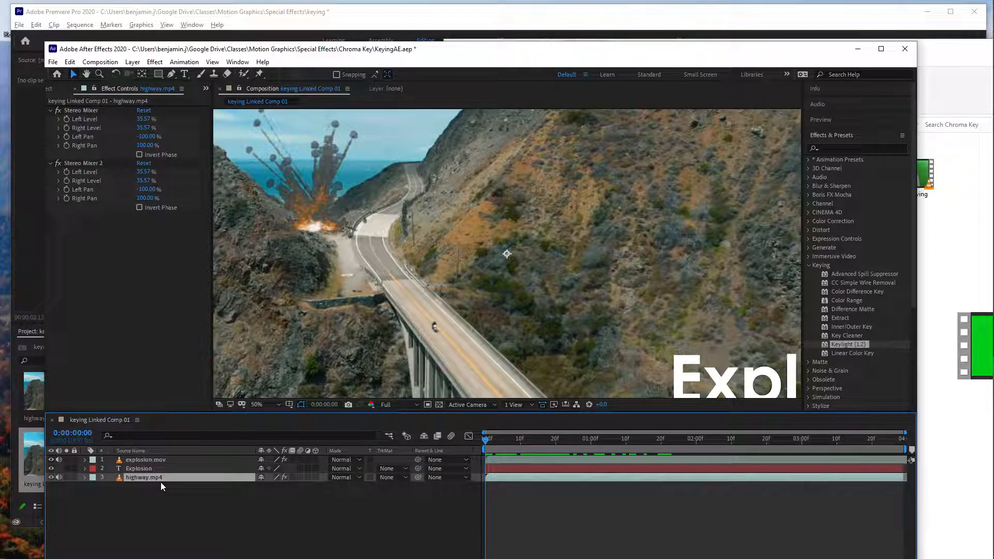
scroll(455, 281, down, 4)
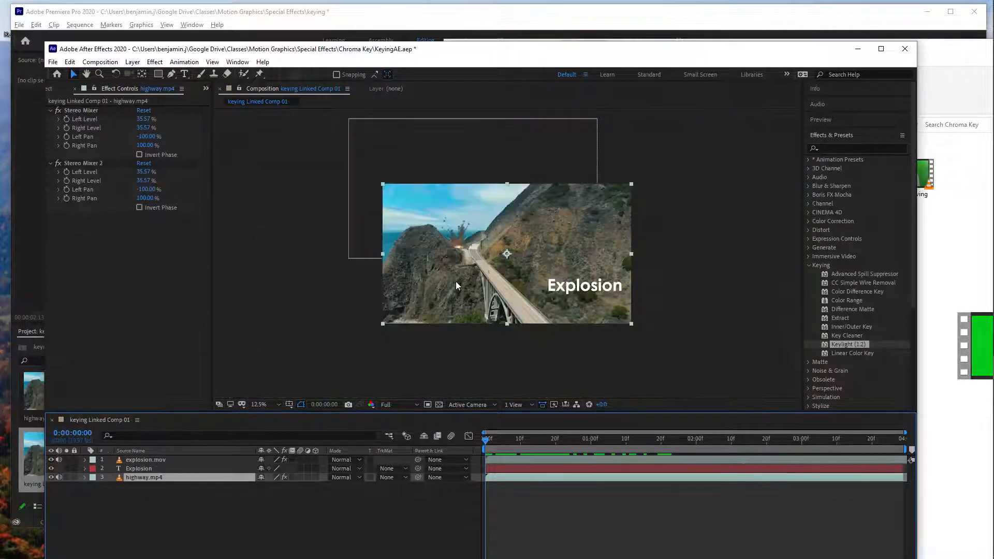
click(551, 505)
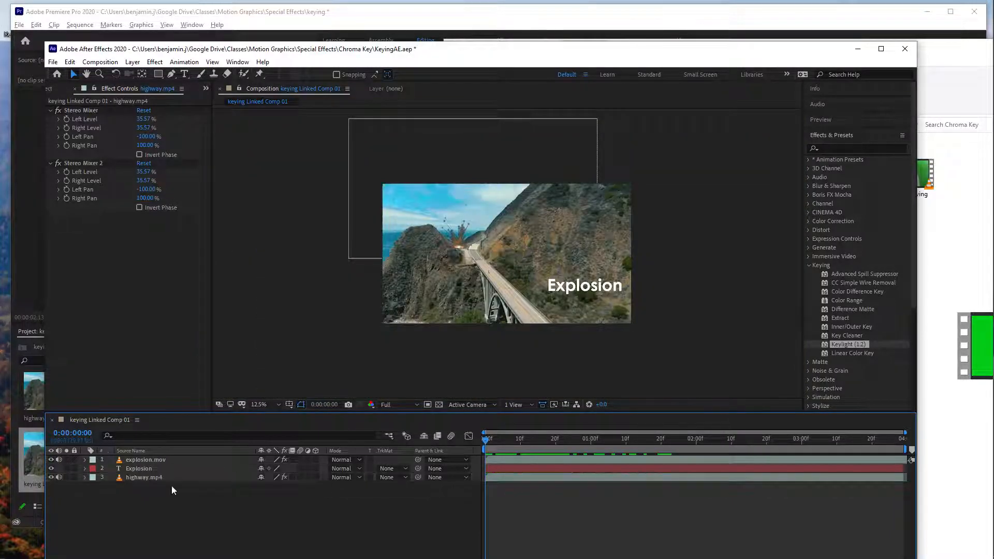
click(514, 477)
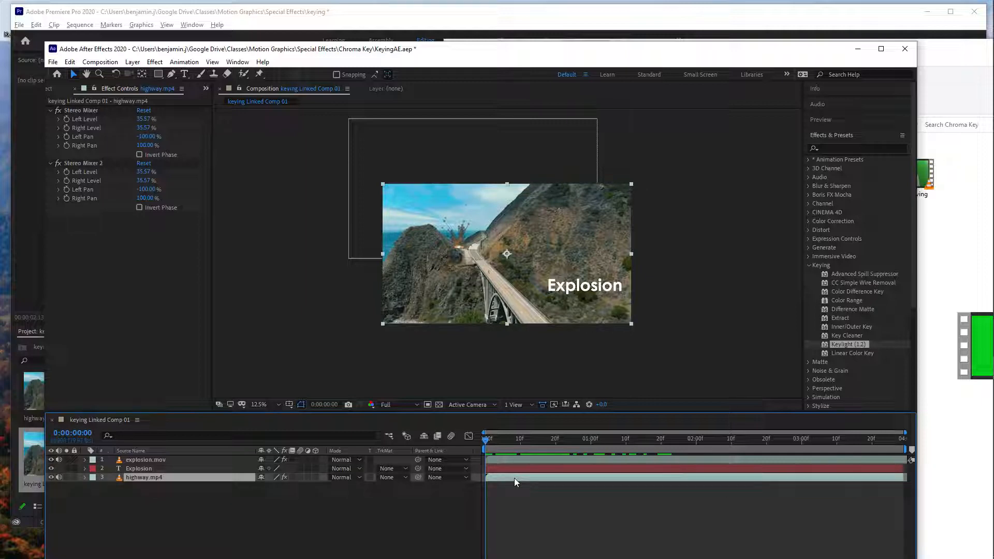
key(ctrl+d)
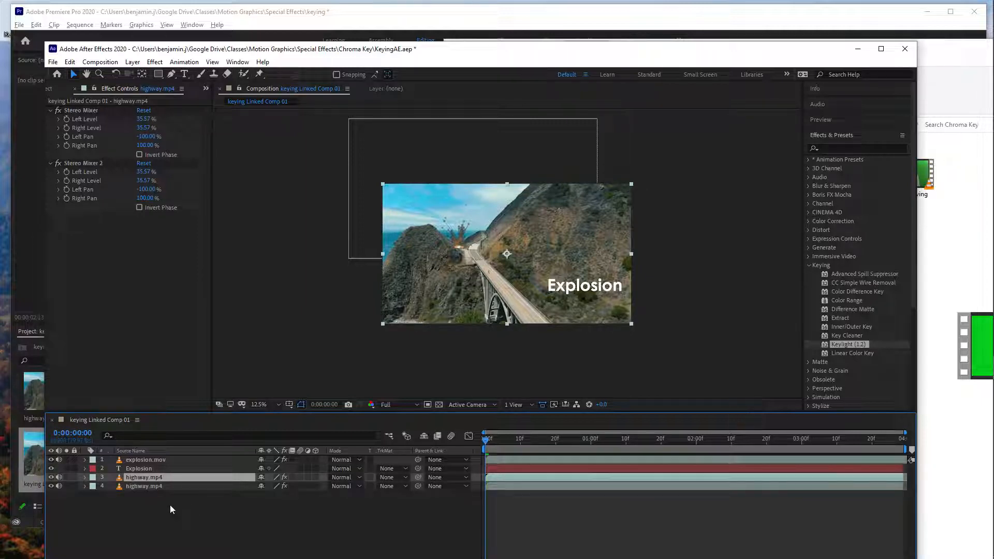
Step: Rename the upper highway.mp4 layer as "highway F"
right_click(153, 477)
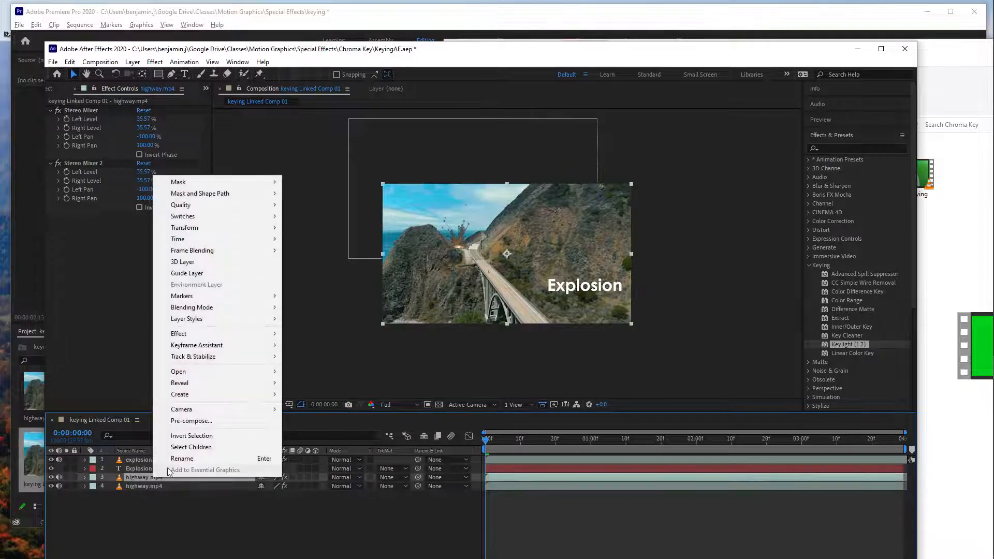
click(181, 458)
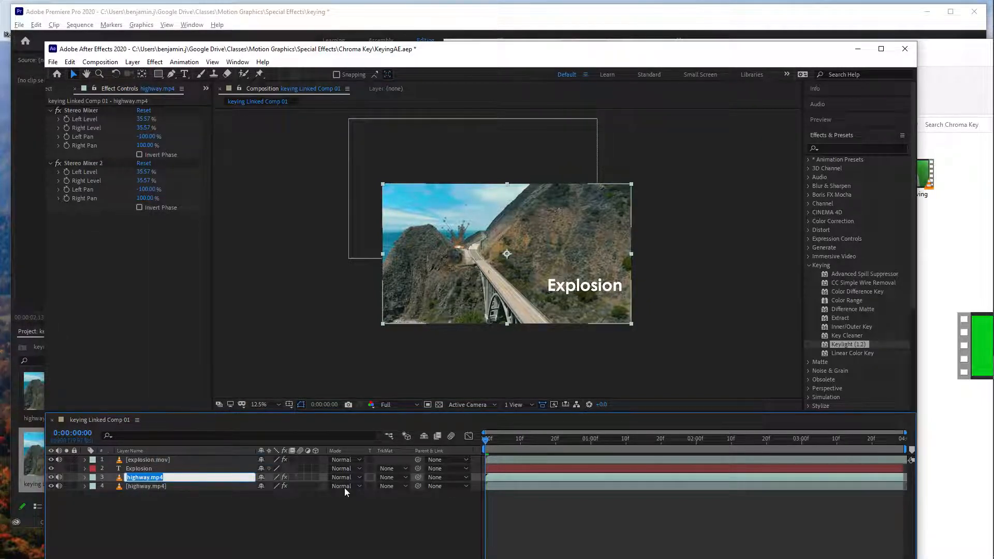
key(End)
text(F)
key(Return)
Step: Rename the lower highway.mp4 layer as "highway B"
right_click(161, 491)
click(147, 480)
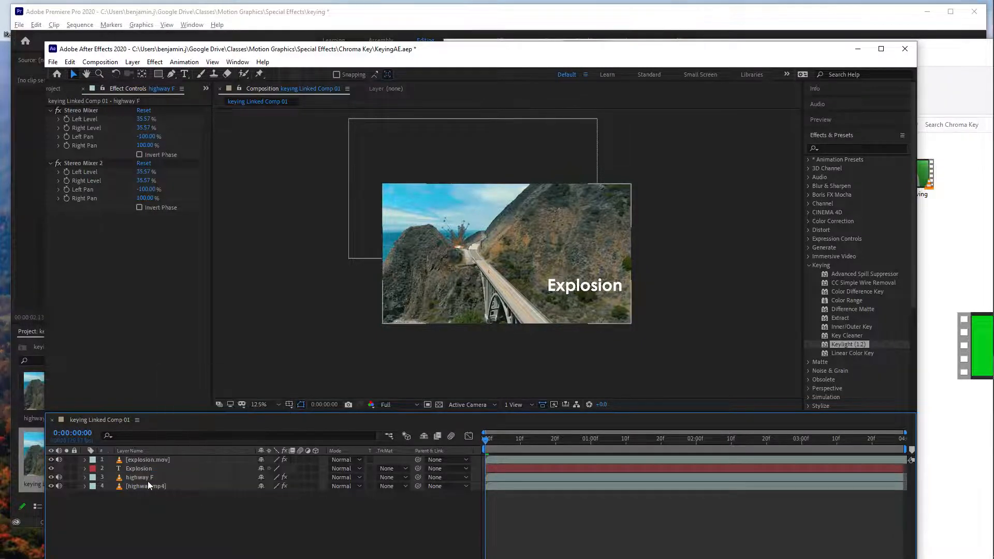
click(147, 485)
right_click(147, 484)
click(178, 465)
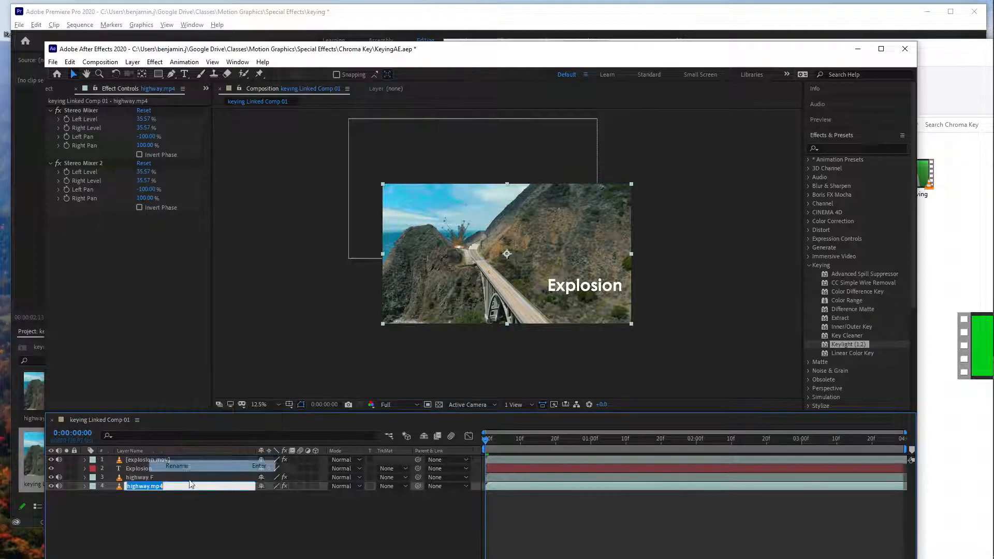
key(Right)
key(BackSpace)
key(BackSpace)
key(BackSpace)
key(BackSpace)
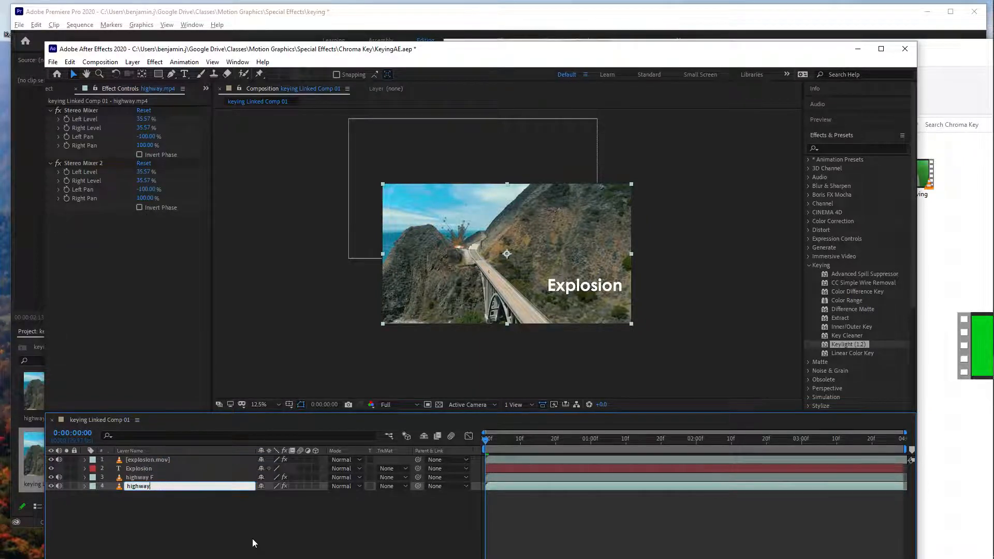
text(B)
key(Return)
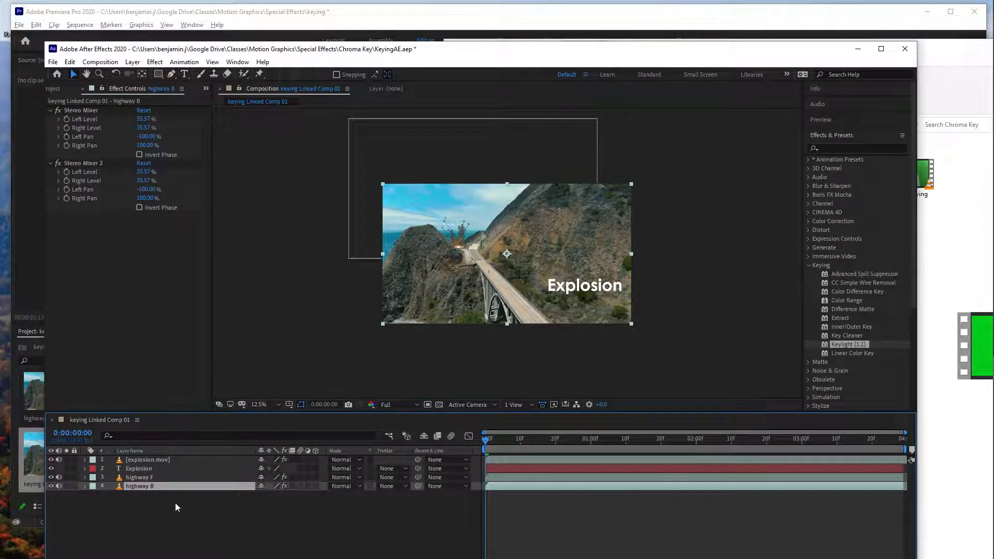
Step: Reorder the layers so the Explosion text is topmost, followed by highway F, explosion.mov and highway B
click(140, 477)
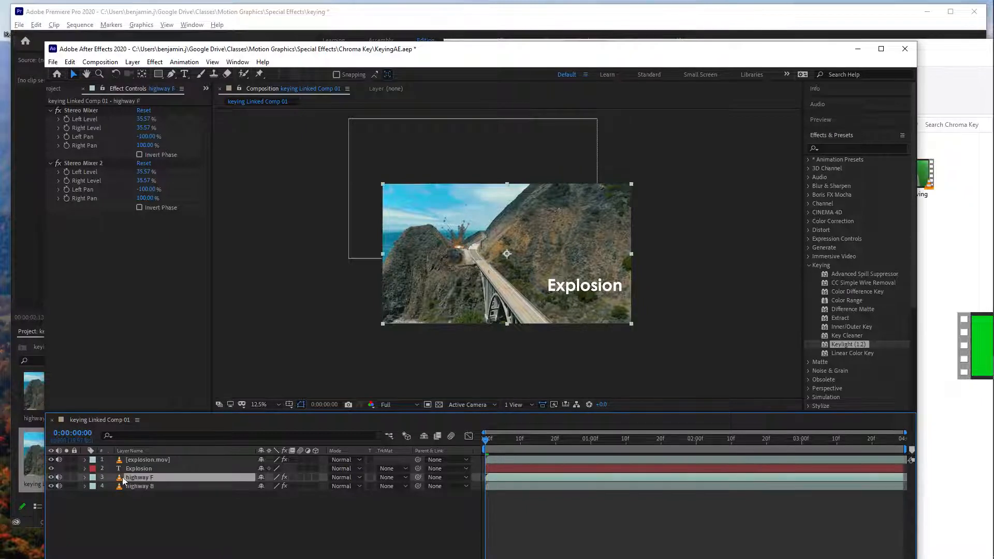
drag(122, 476, 145, 456)
click(145, 477)
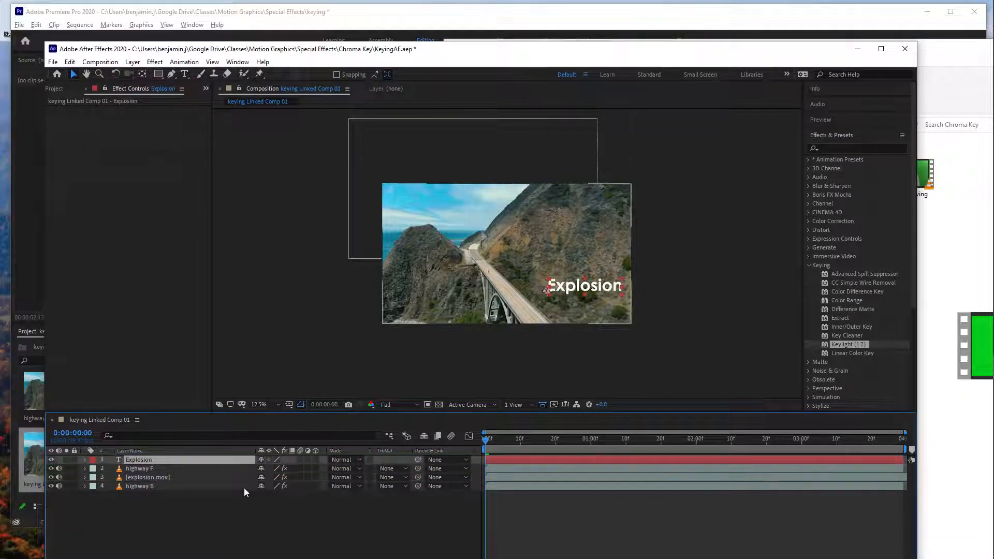
click(218, 499)
Step: Paint Roto Brush strokes over the hills and bridge on the highway F layer to isolate the foreground from the sky and sea
click(132, 467)
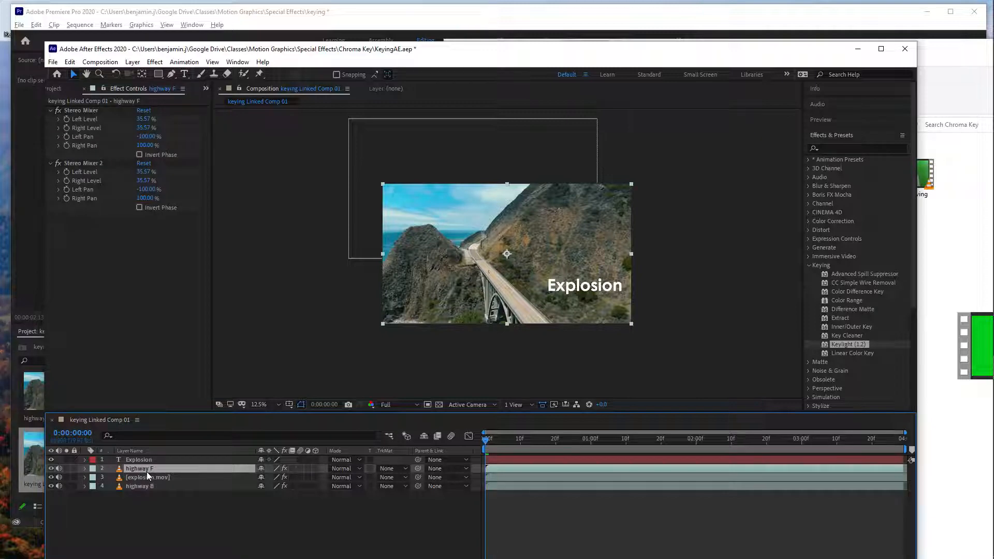
click(243, 75)
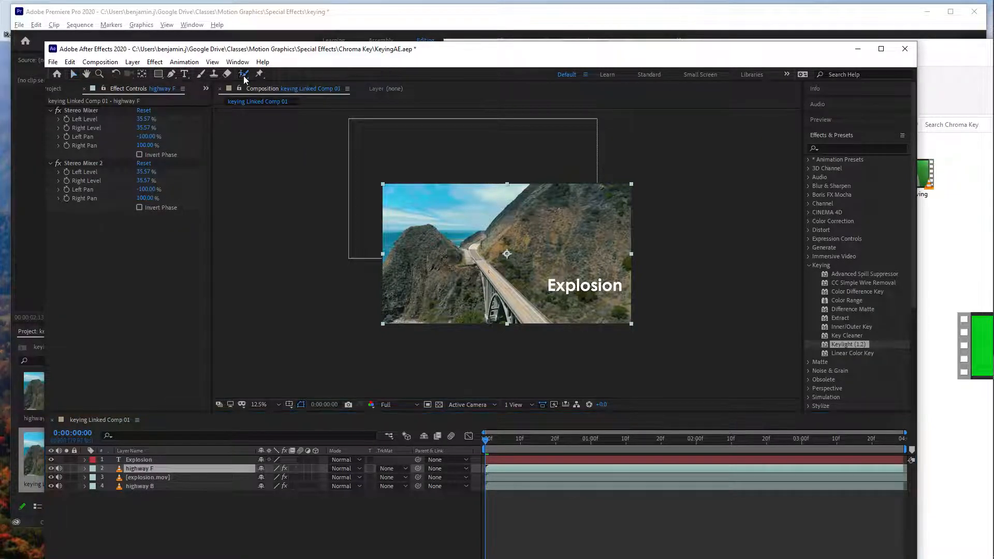
double_click(495, 281)
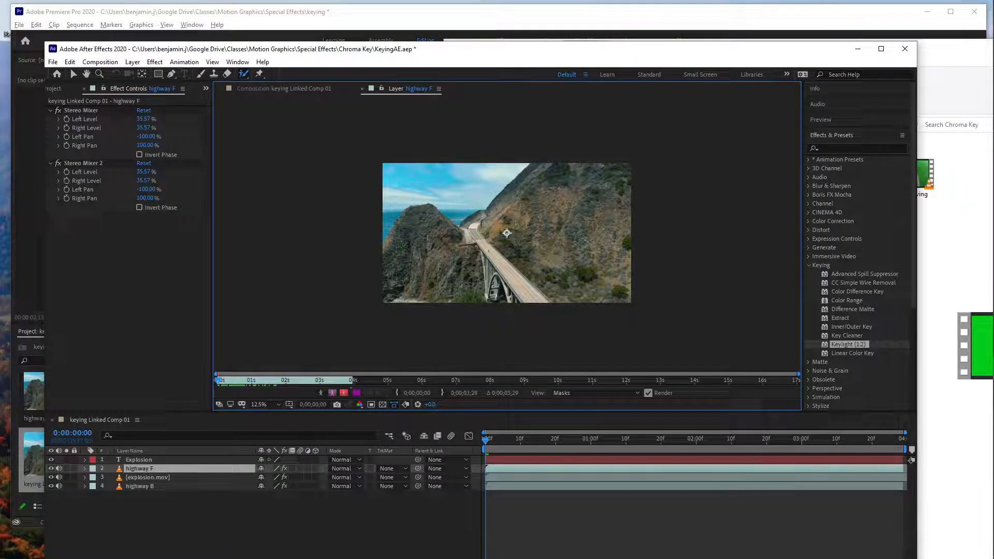
drag(397, 251, 407, 225)
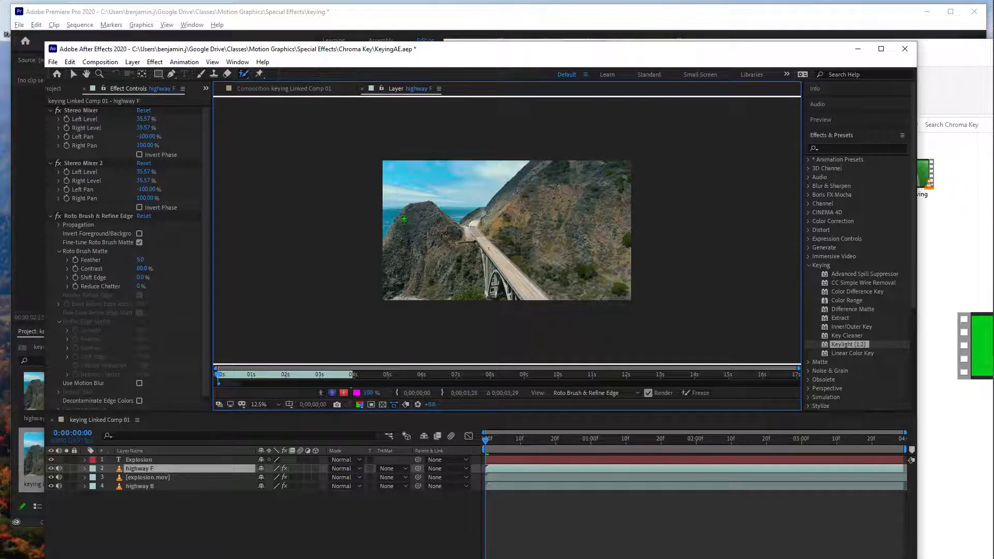
mouse_move(384, 254)
mouse_down()
mouse_move(417, 212)
mouse_move(461, 235)
mouse_move(550, 165)
mouse_move(613, 161)
mouse_move(624, 184)
mouse_move(624, 238)
mouse_move(589, 279)
mouse_move(476, 297)
mouse_move(417, 292)
mouse_move(388, 262)
mouse_up()
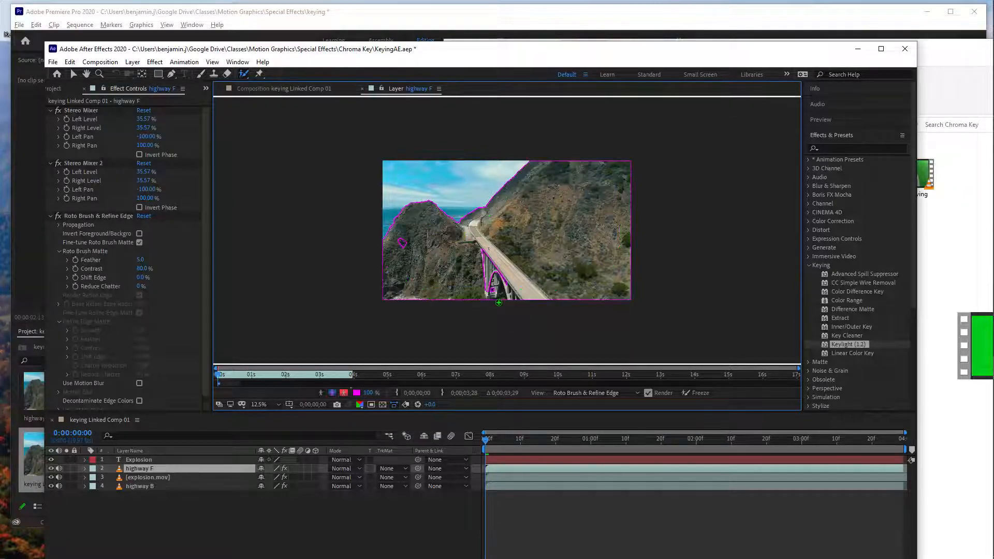
drag(406, 231, 400, 246)
mouse_move(476, 248)
mouse_down()
mouse_move(503, 286)
mouse_move(484, 261)
mouse_up()
drag(401, 242, 409, 247)
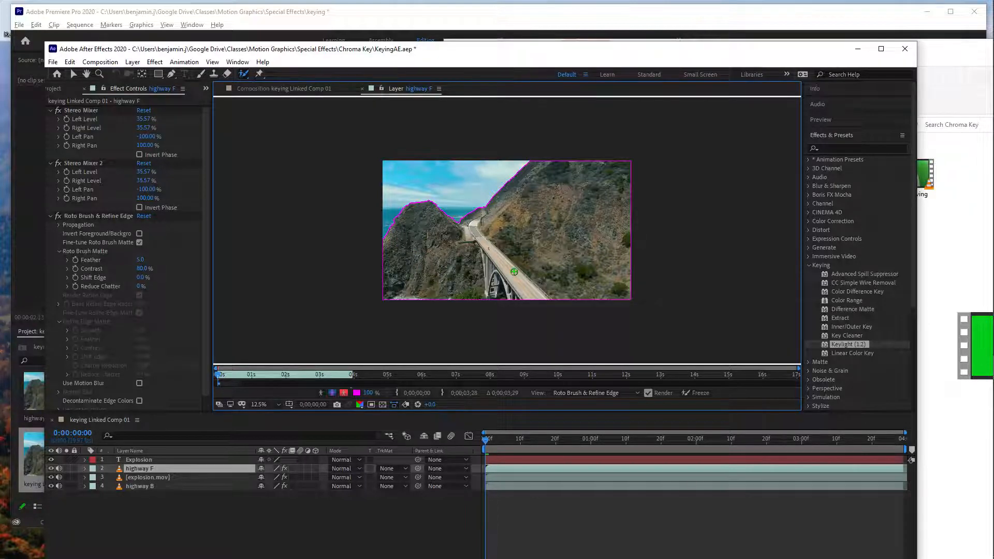
Step: Extend the Roto Brush span to the end of the highway F clip, near 4 seconds, and propagate the matte across its frames
click(489, 439)
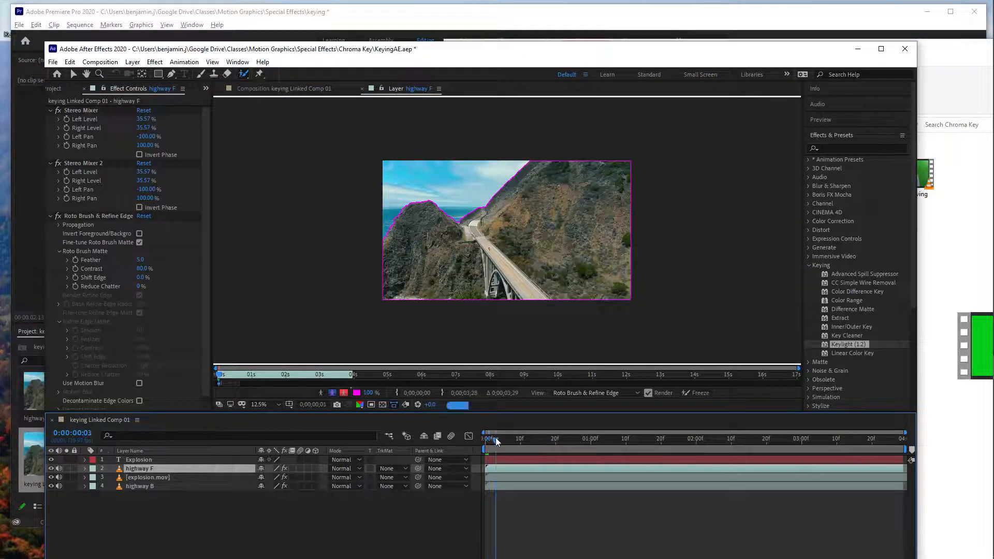
drag(490, 444, 625, 450)
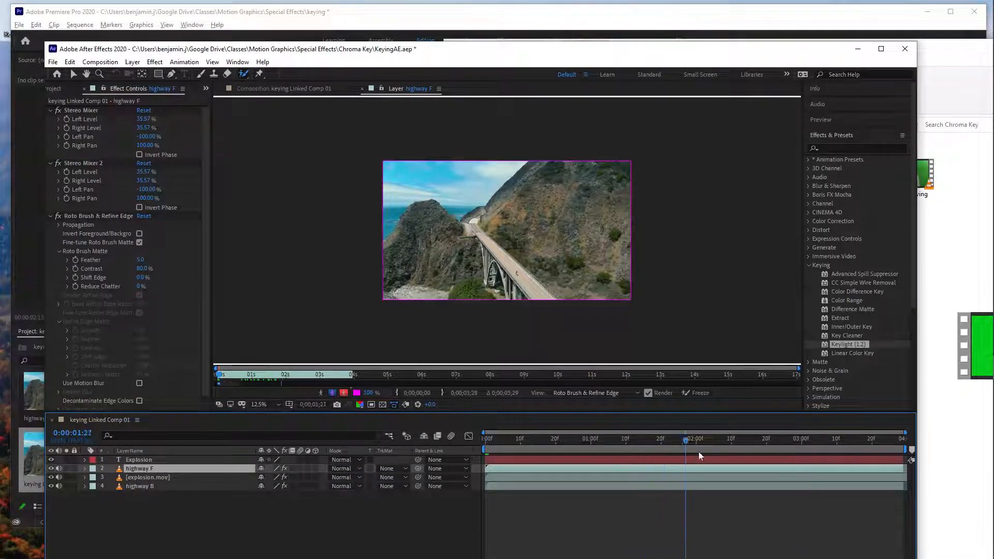
mouse_move(806, 453)
mouse_down()
mouse_move(464, 462)
mouse_move(491, 465)
mouse_up()
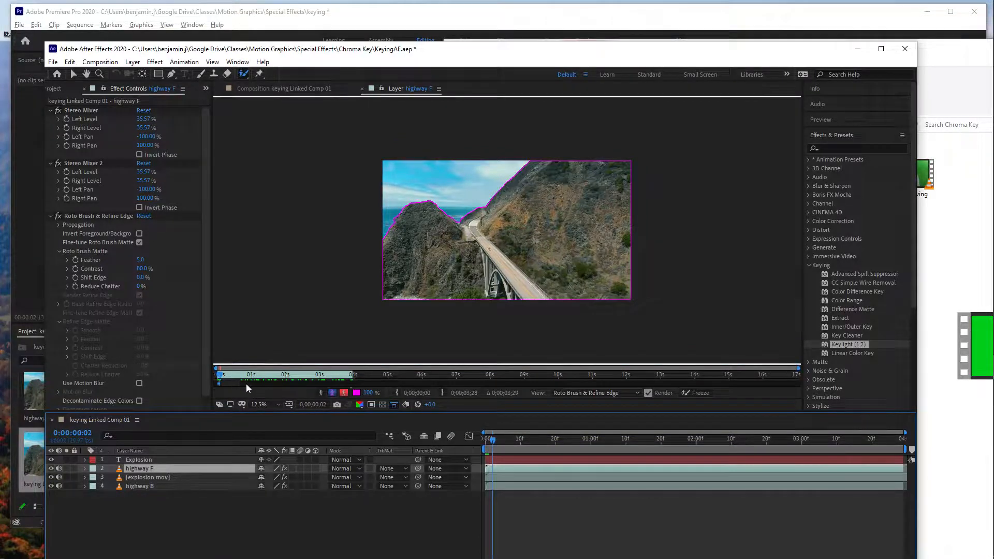
drag(240, 383, 351, 384)
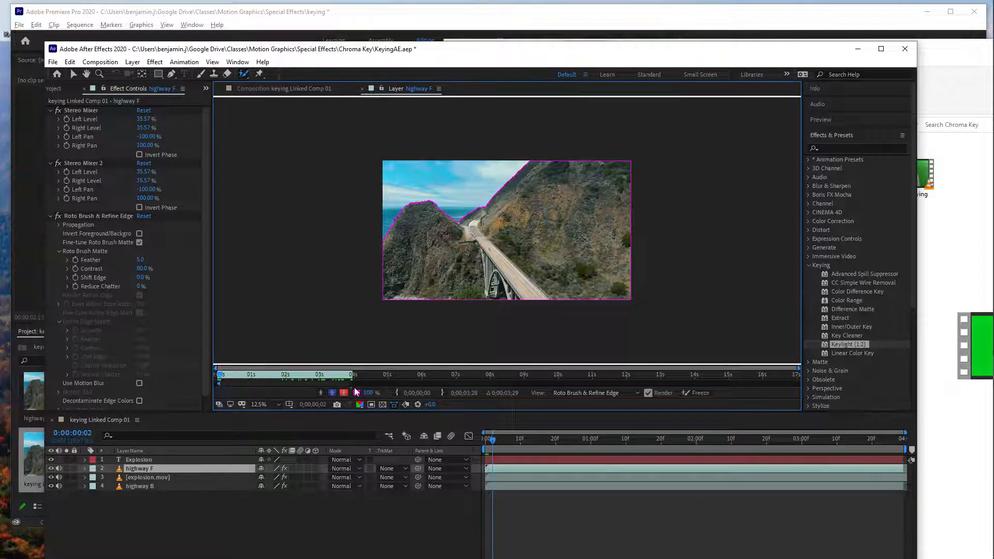
key(space)
mouse_move(492, 439)
mouse_down()
mouse_move(484, 440)
mouse_move(522, 446)
mouse_move(524, 460)
mouse_up()
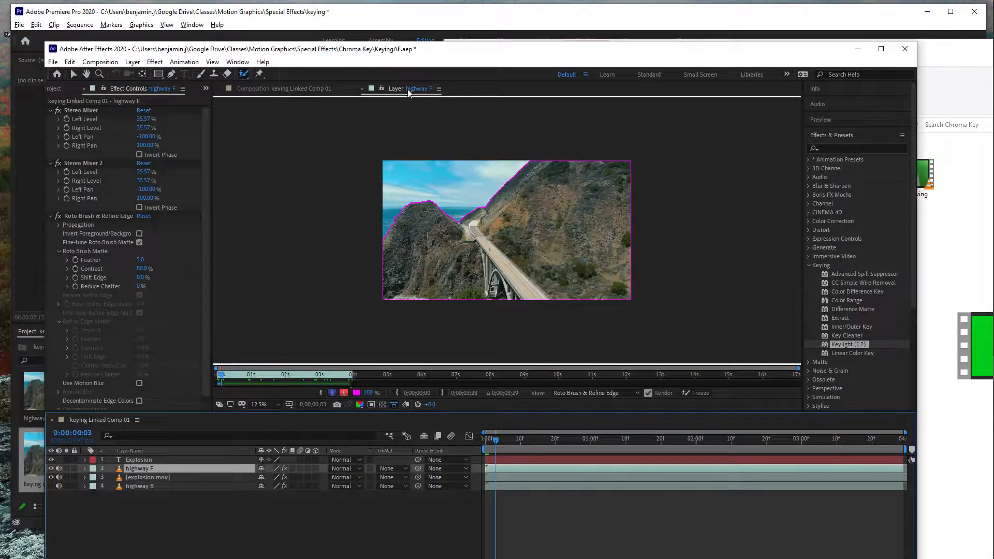
Step: Turn highway B's visibility on in the linked composition and preview the explosion behind the hill from the start
click(277, 90)
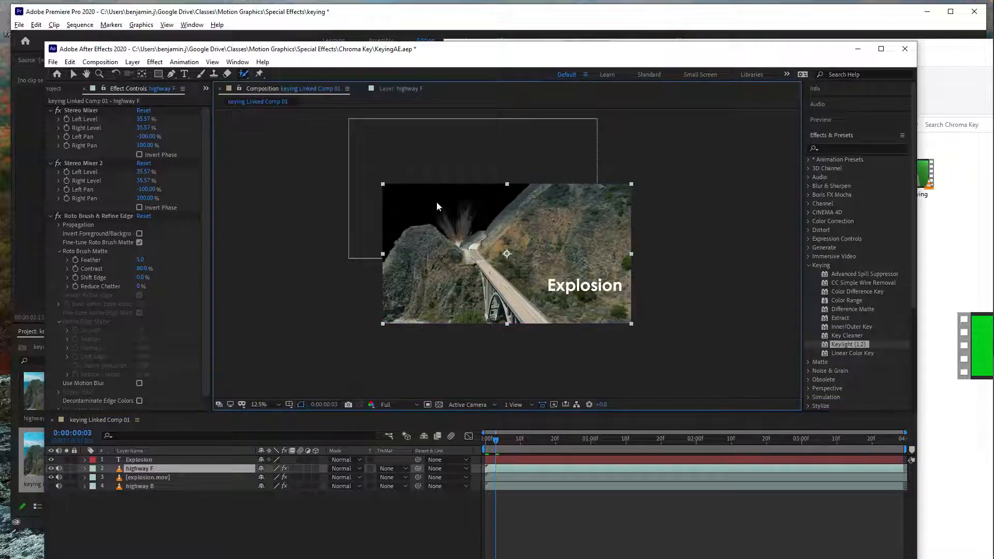
drag(498, 442, 527, 440)
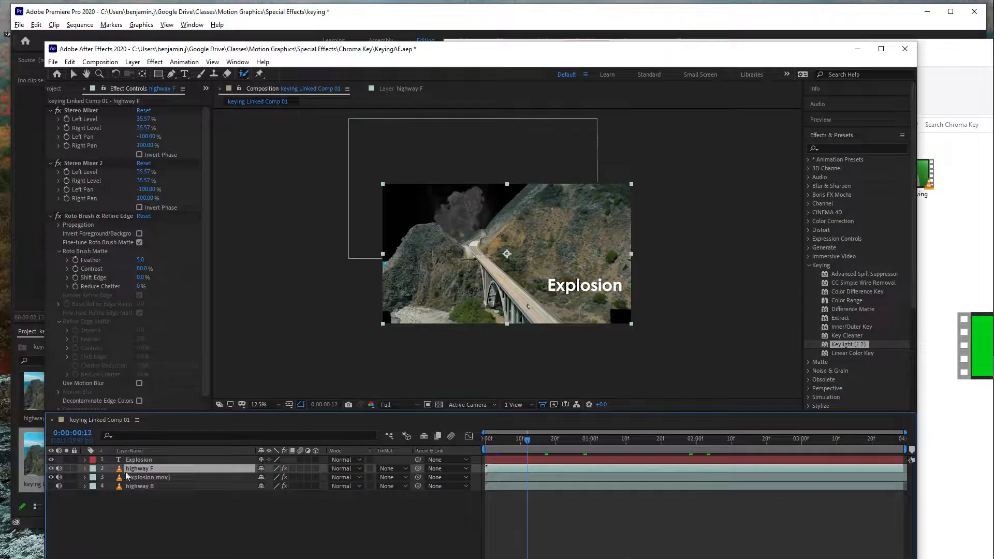
click(50, 486)
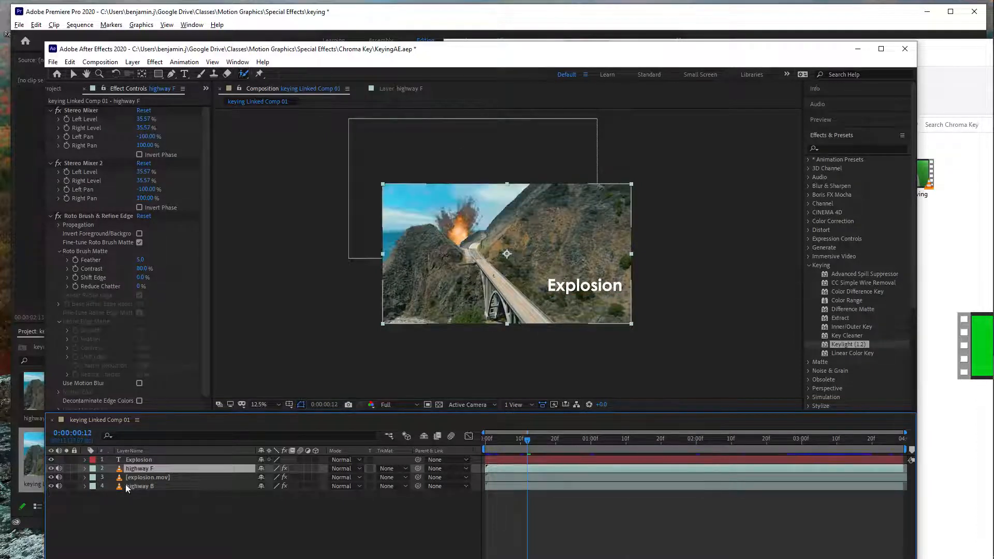
drag(527, 439, 485, 440)
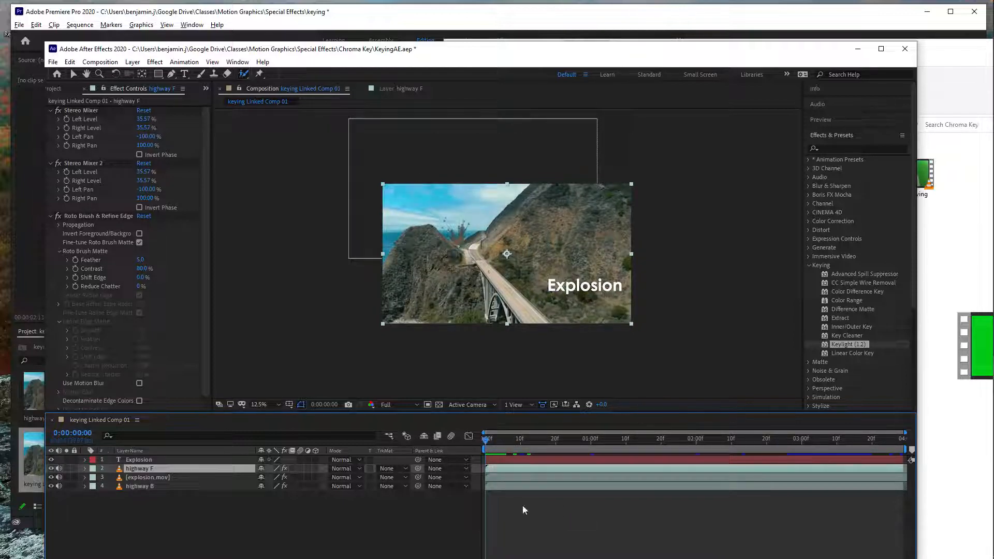
key(space)
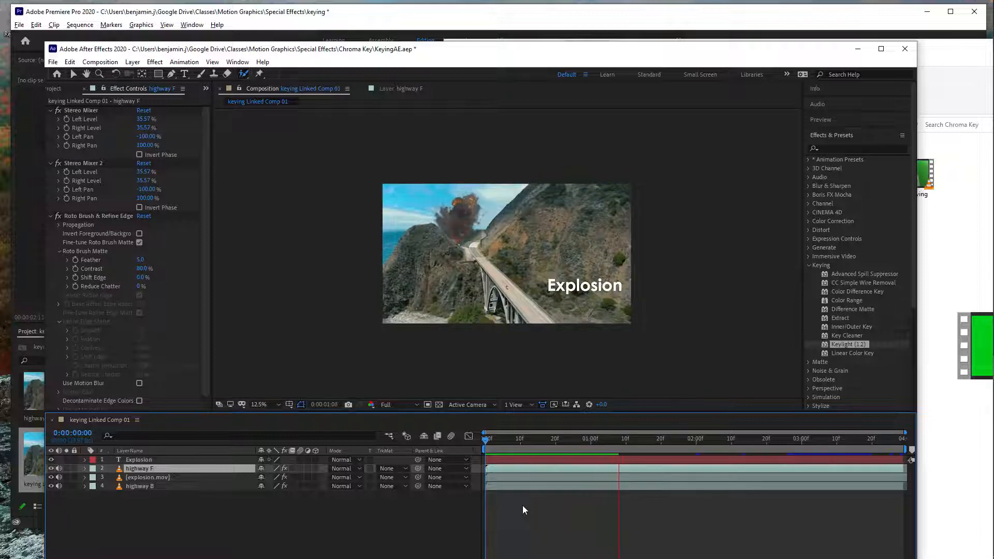
click(622, 446)
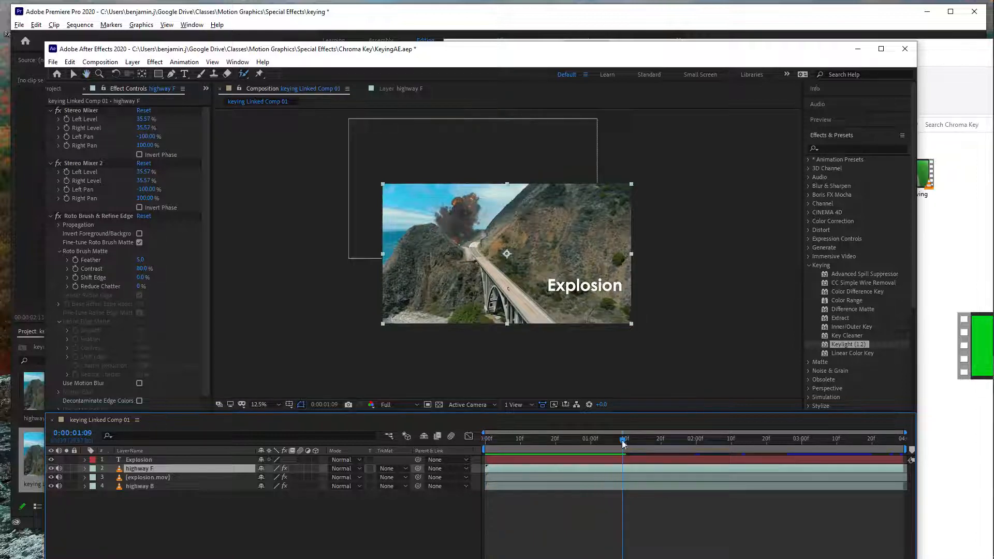
drag(622, 448, 458, 437)
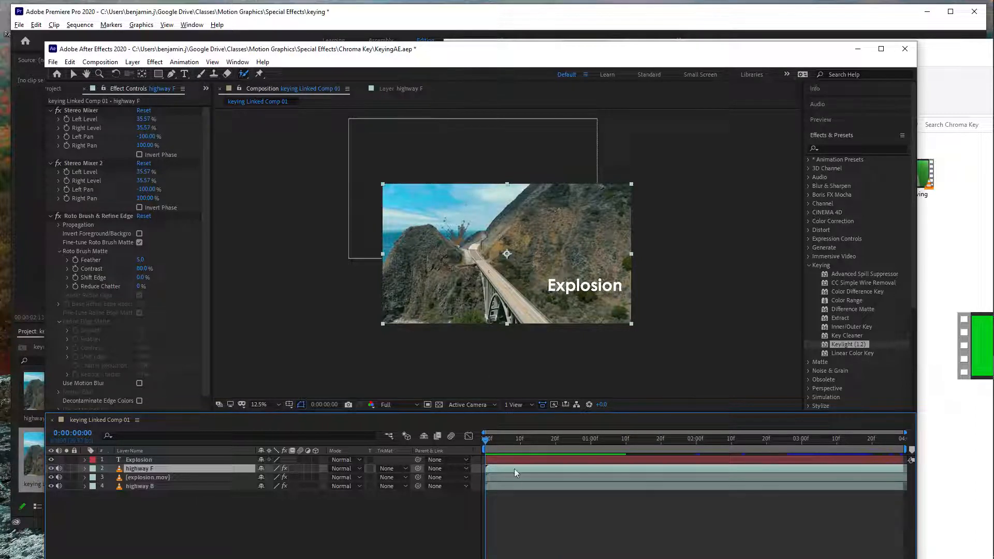
Step: Delay the explosion.mov layer by about two frames, preview the timing and save the After Effects project
click(510, 495)
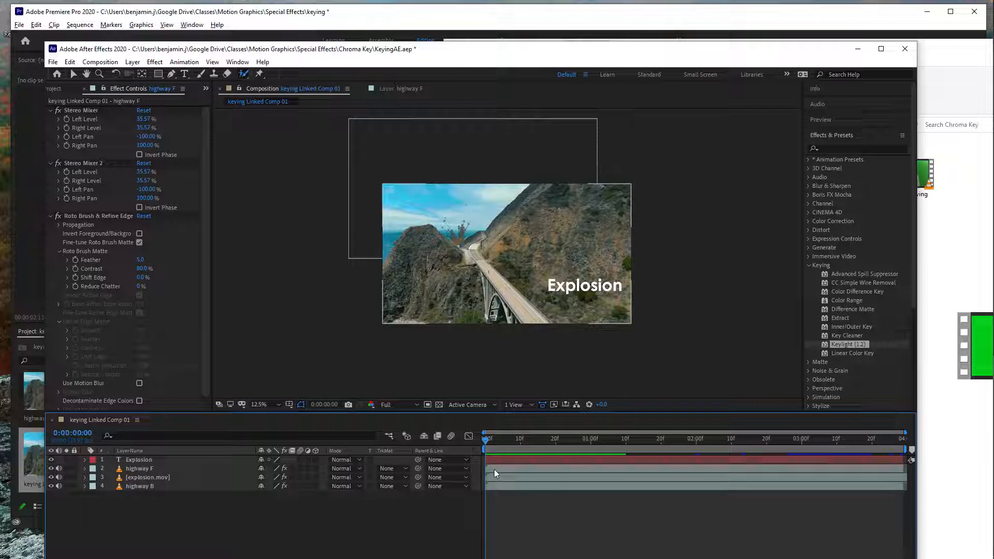
click(495, 476)
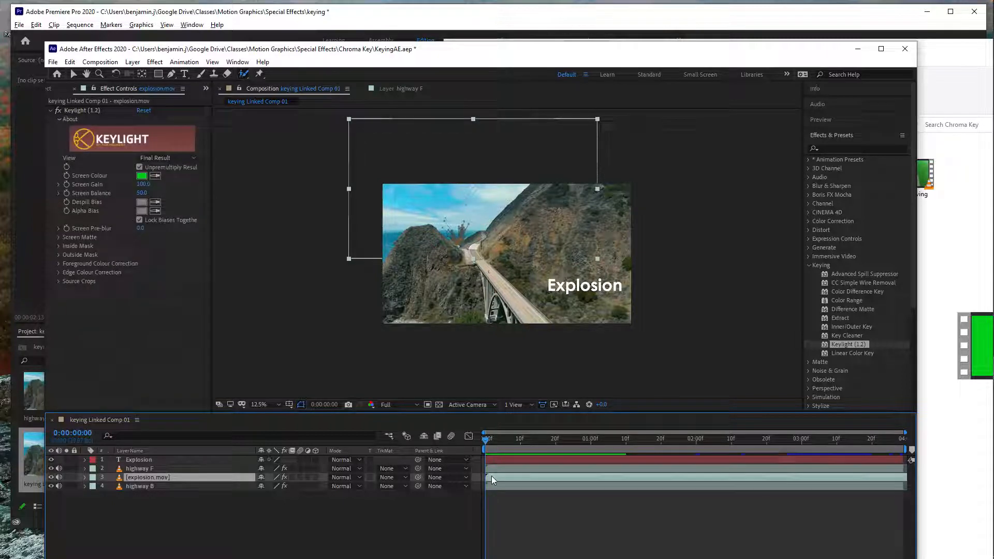
drag(492, 476, 499, 477)
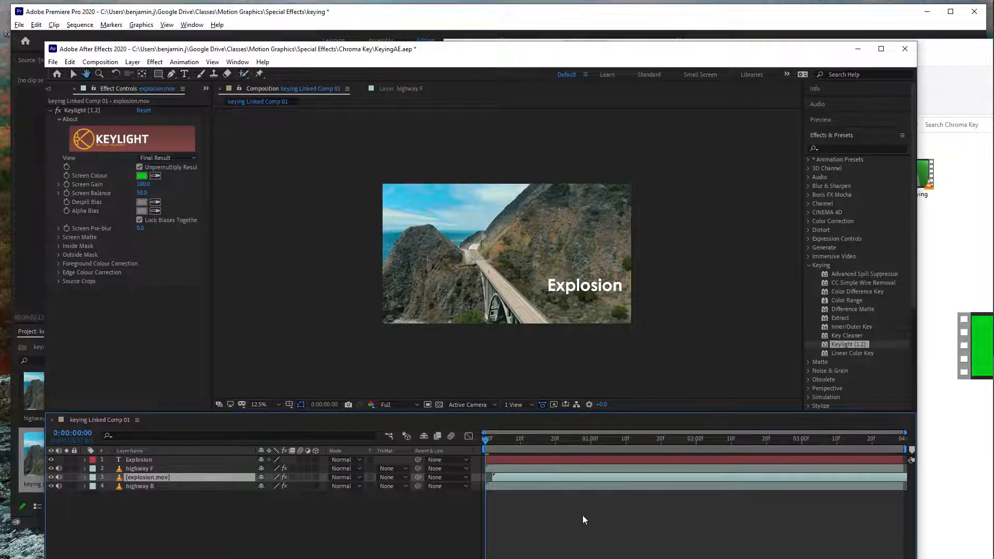
key(space)
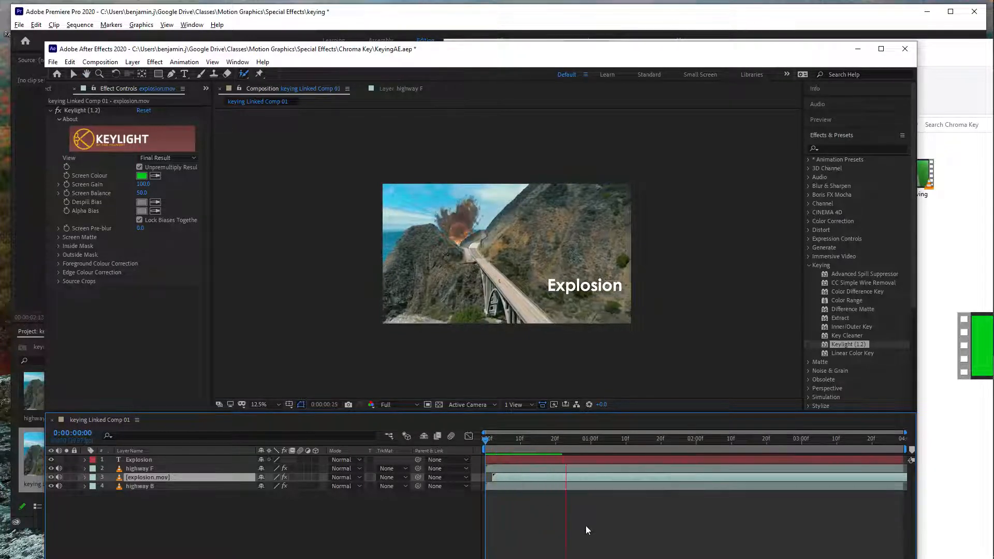
key(space)
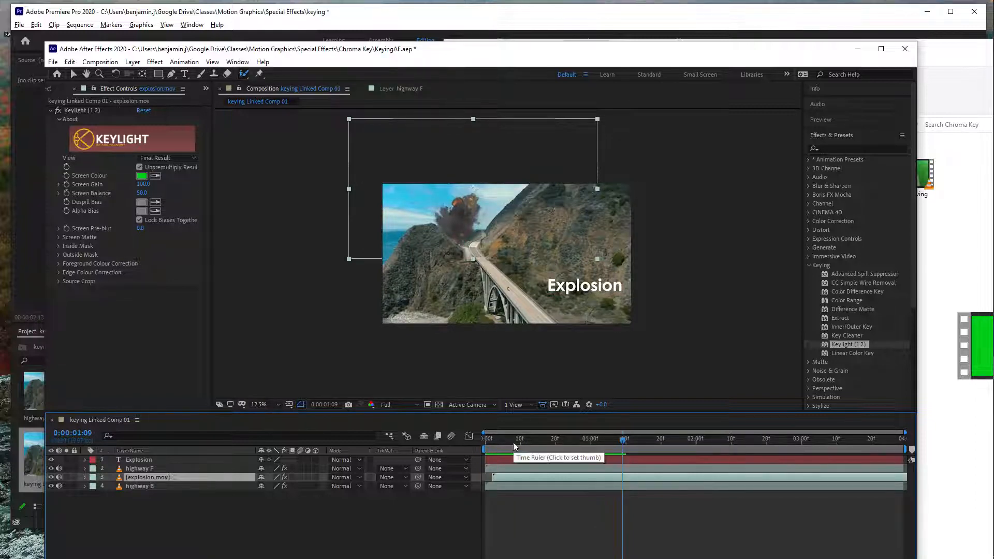
key(ctrl+s)
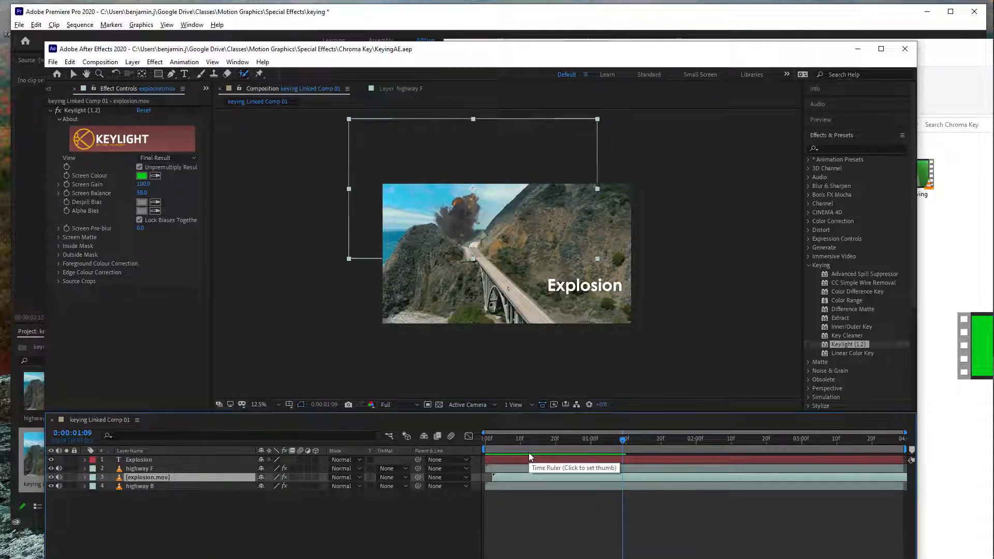
Step: Switch to Premiere Pro and scrub the highway sequence from its start through the linked composition into the Man-waving.mp4 clip
key(alt+Tab)
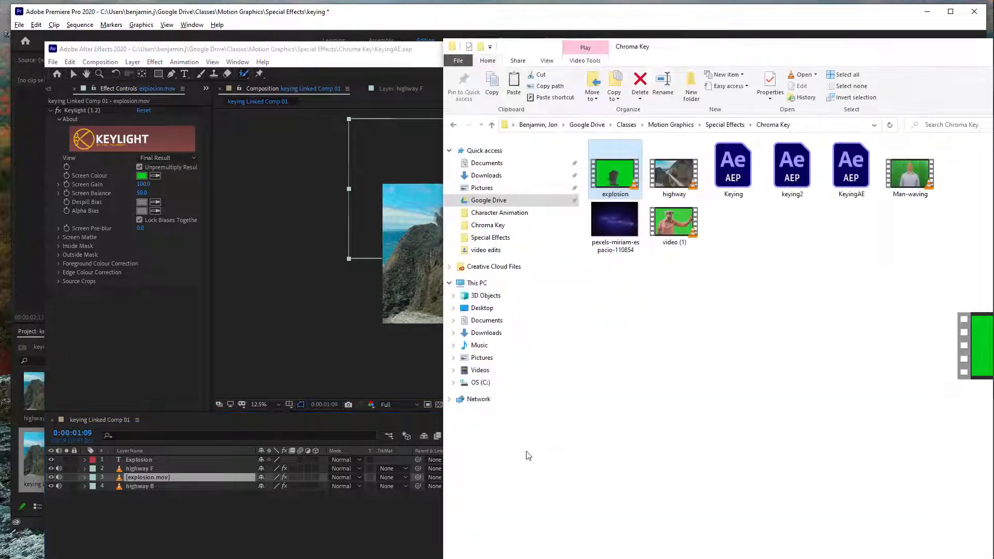
key(alt+Tab+Tab)
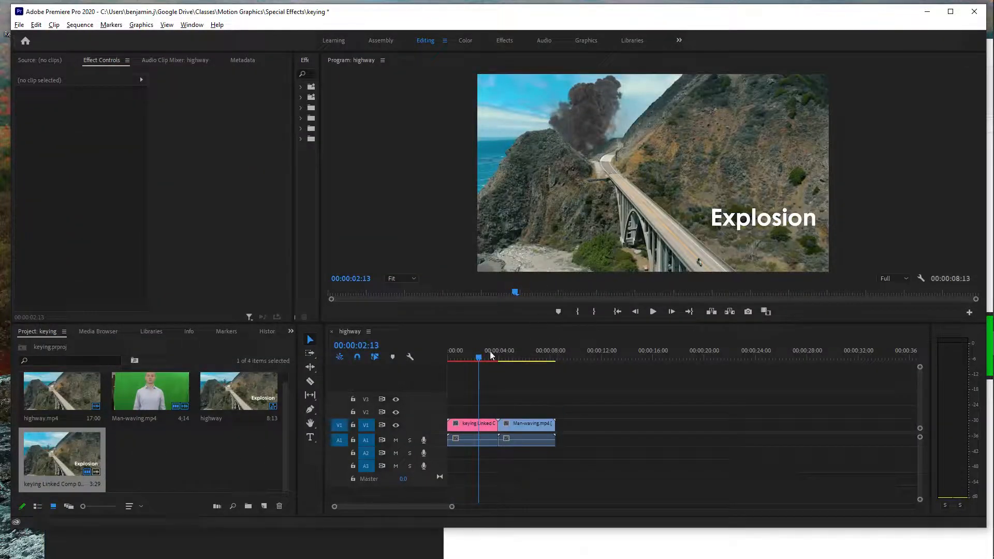
drag(478, 358, 441, 360)
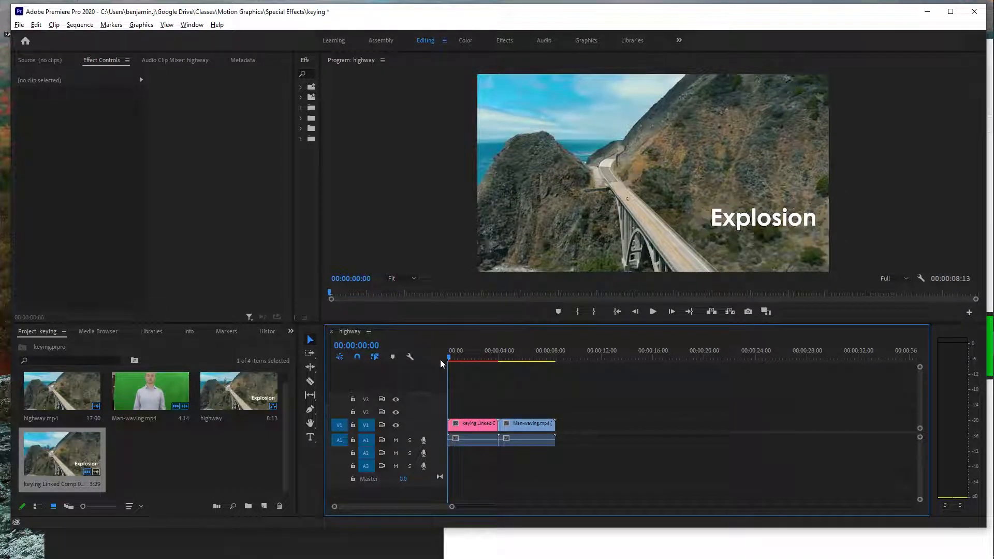
drag(454, 359, 485, 361)
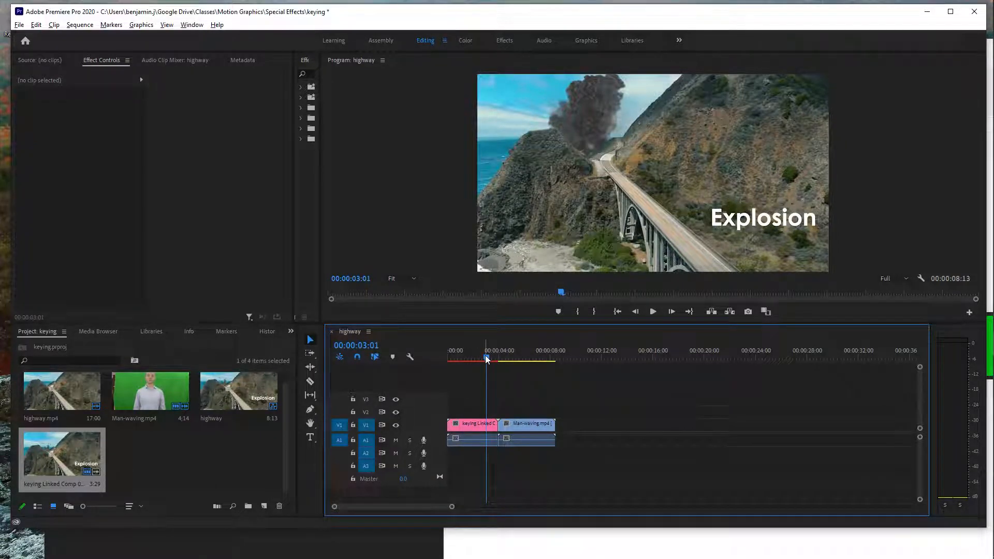
drag(489, 363, 515, 361)
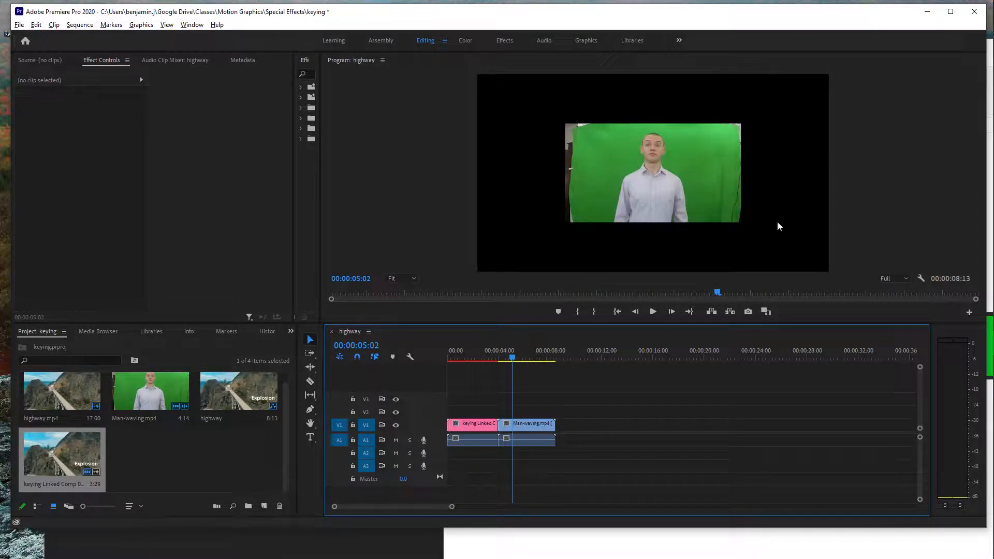
Step: Set the Man-waving.mp4 clip's scale to 200 so it fills the frame, then deselect it
click(693, 164)
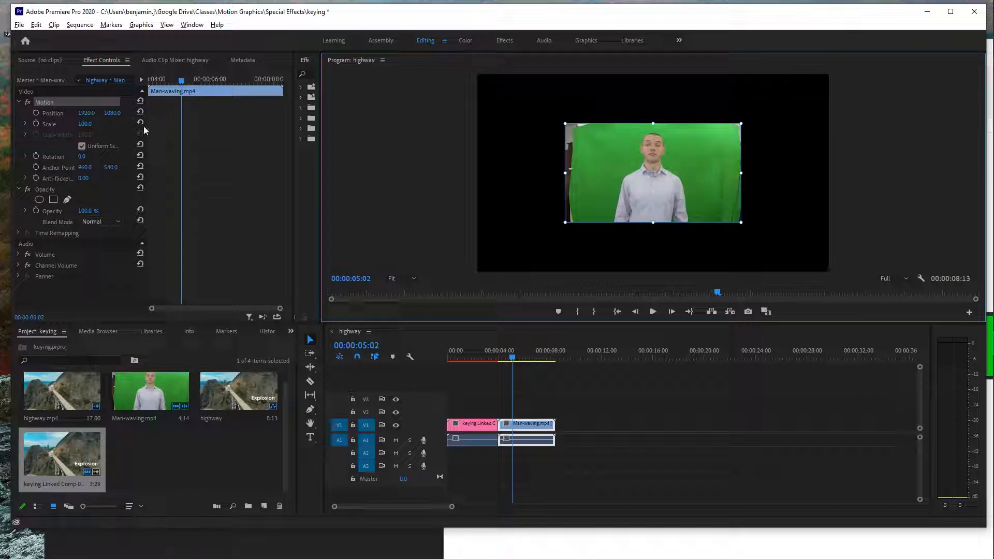
click(85, 123)
text(114)
key(Return)
drag(84, 124, 128, 123)
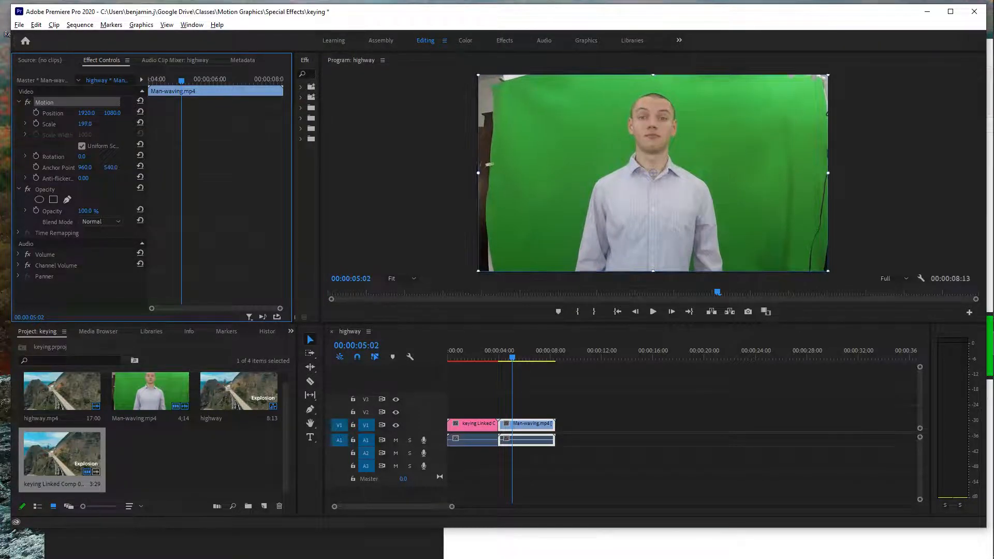
click(78, 121)
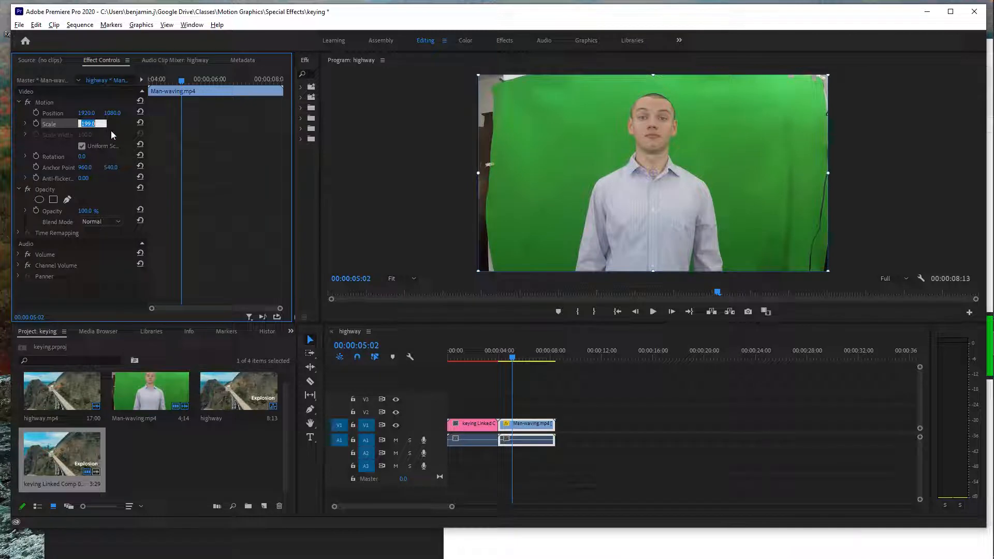
text(200)
key(Return)
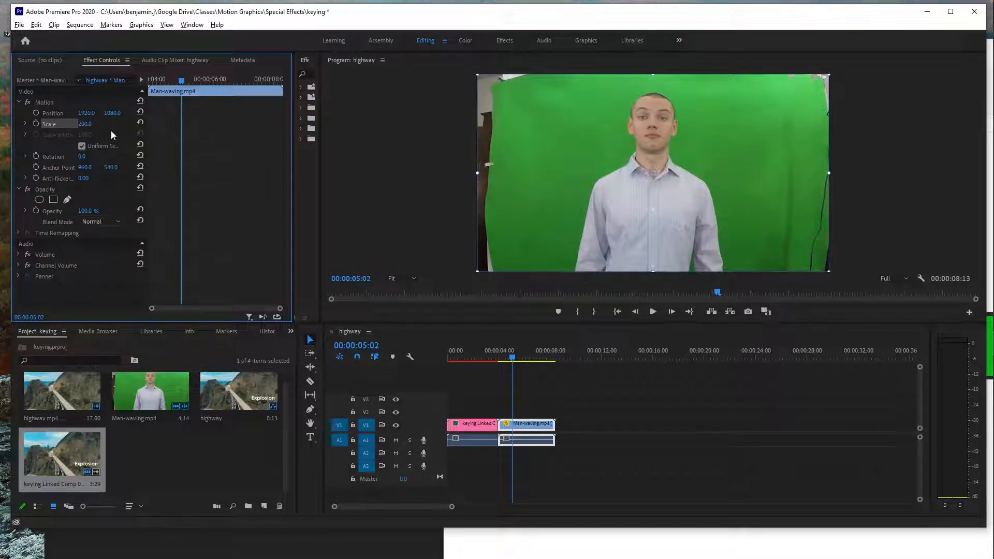
click(446, 178)
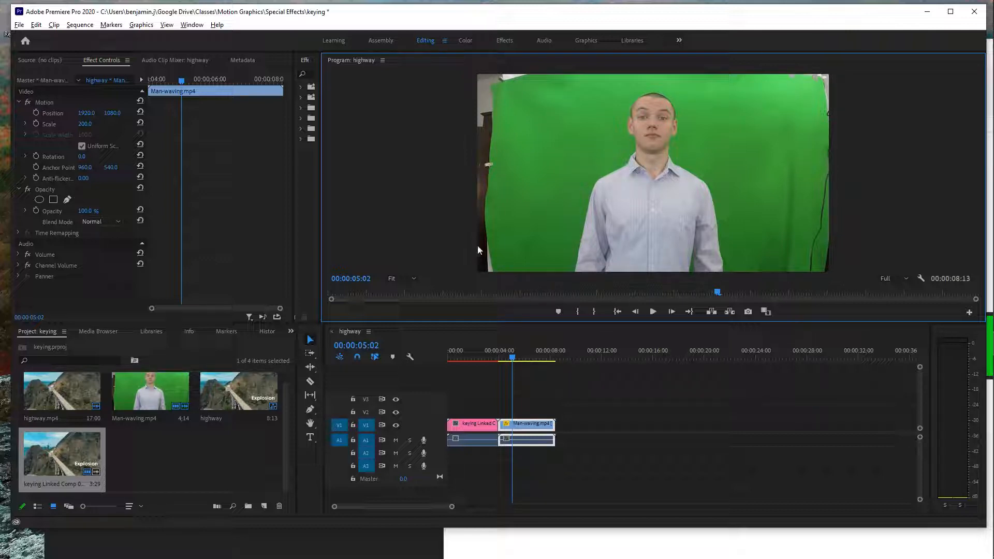
click(568, 418)
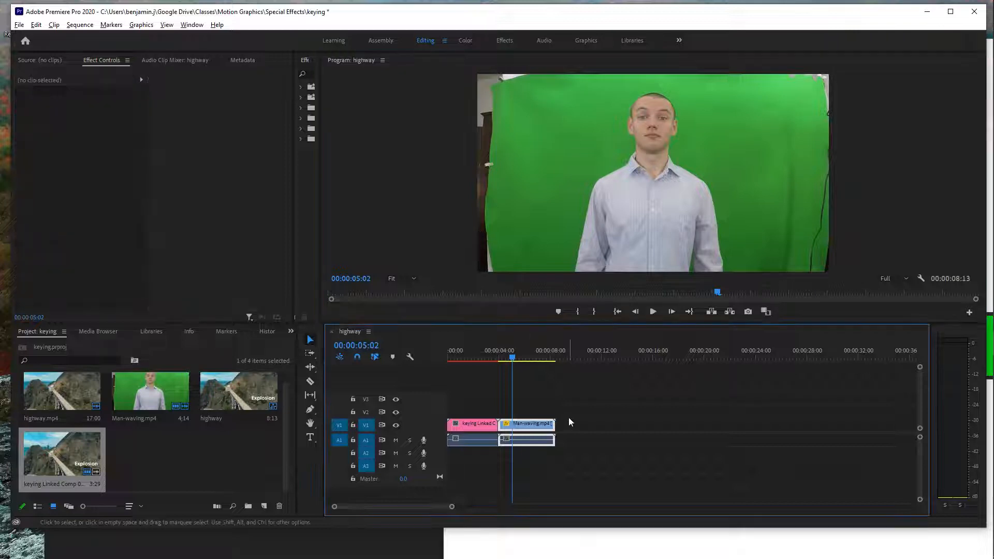
Step: Replace the Man-waving.mp4 clip in the highway sequence with a dynamically linked After Effects composition
click(532, 424)
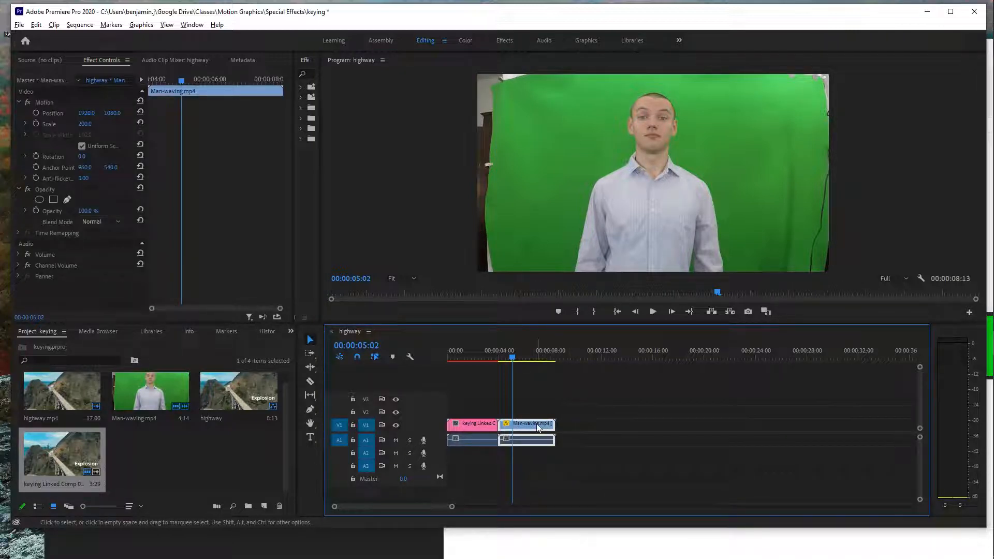
right_click(530, 427)
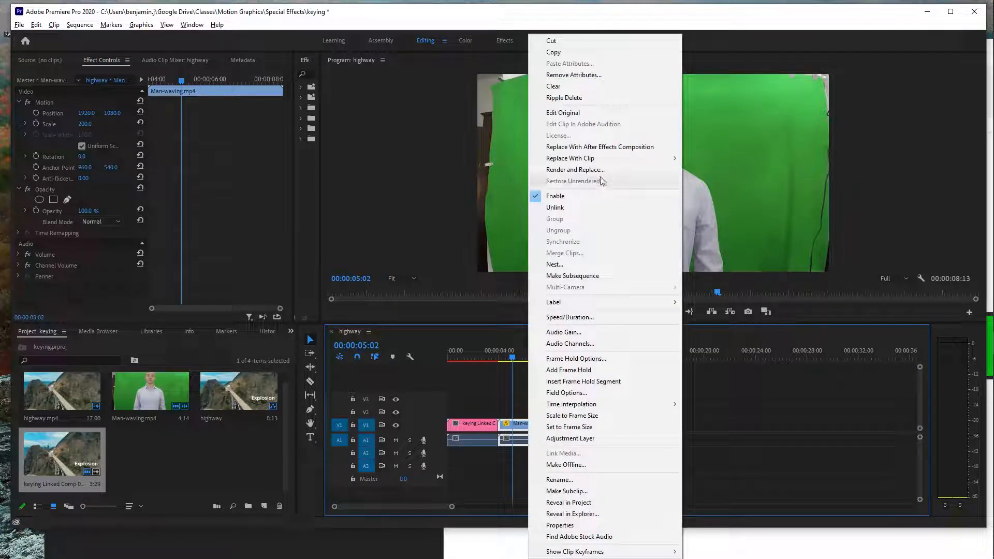
click(601, 147)
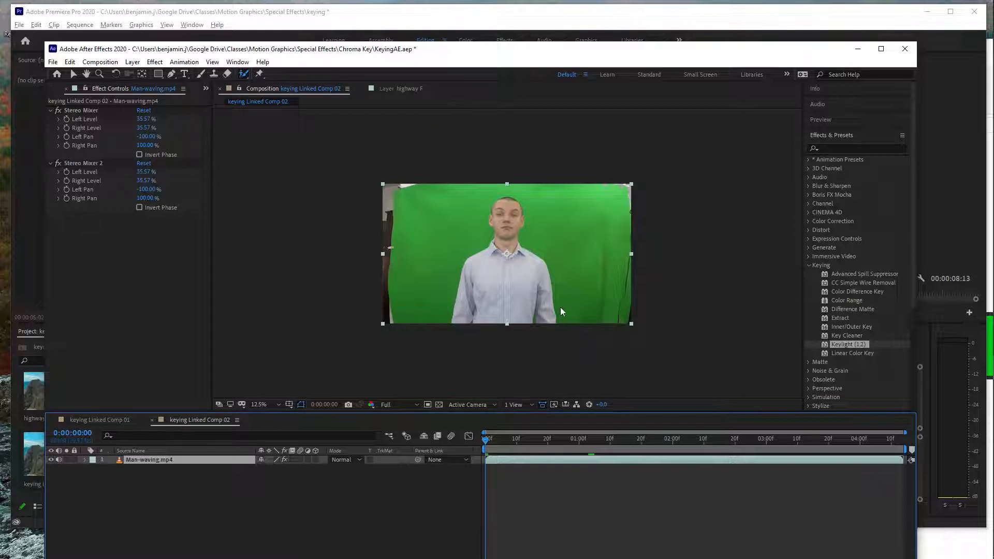
Step: At 0:00:03:06, draw a closed Pen tool mask loosely around the man and his waving hand on the Man-waving.mp4 layer
key(period)
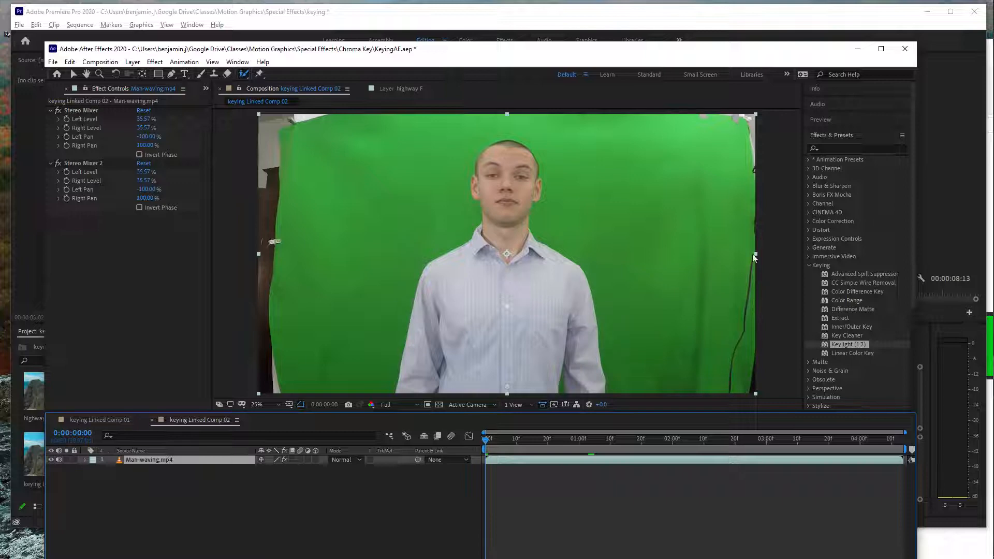
key(comma)
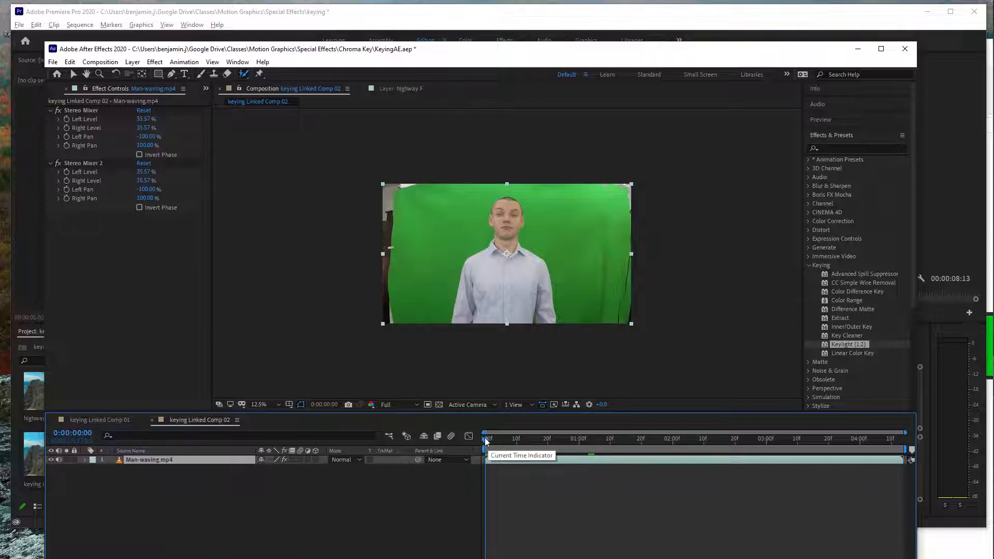
drag(486, 439, 666, 455)
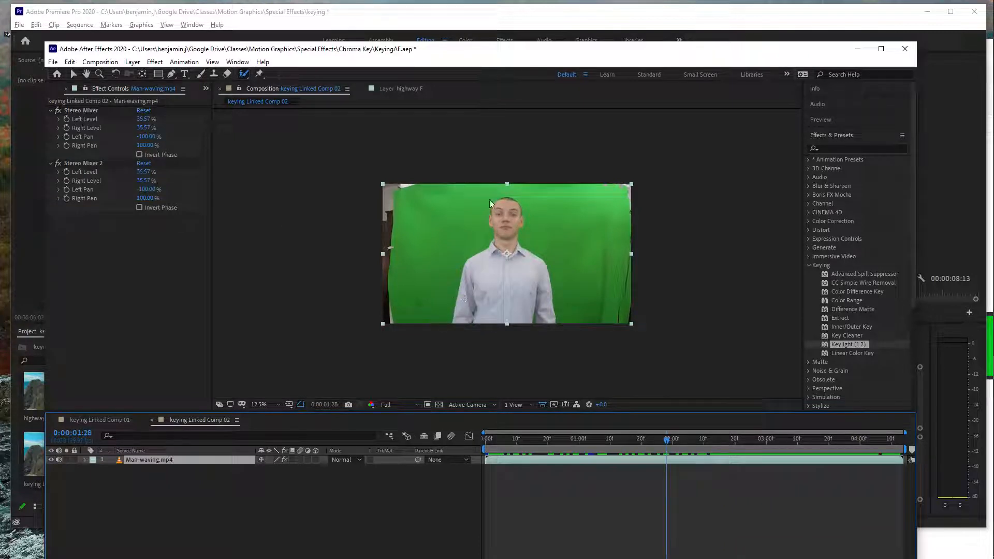
drag(666, 439, 782, 440)
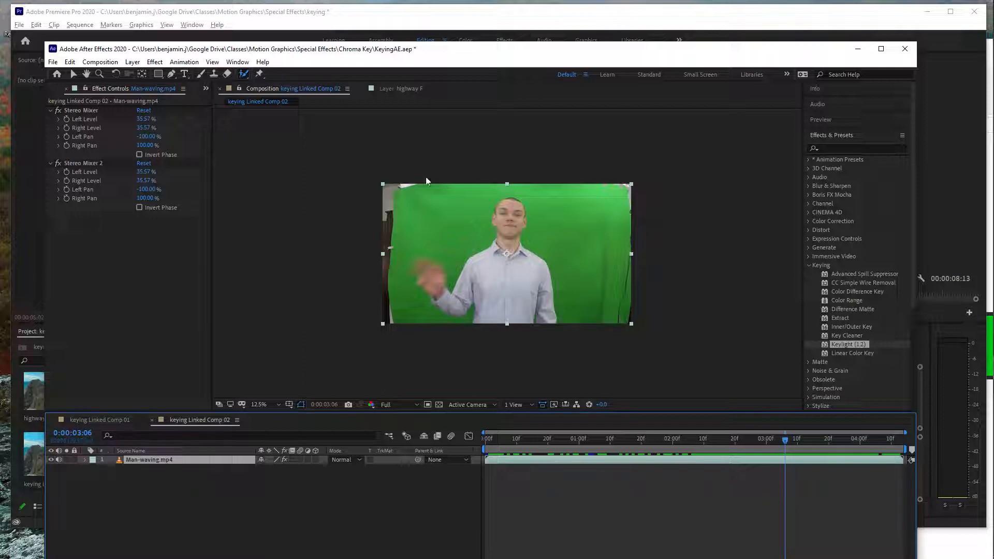
click(171, 74)
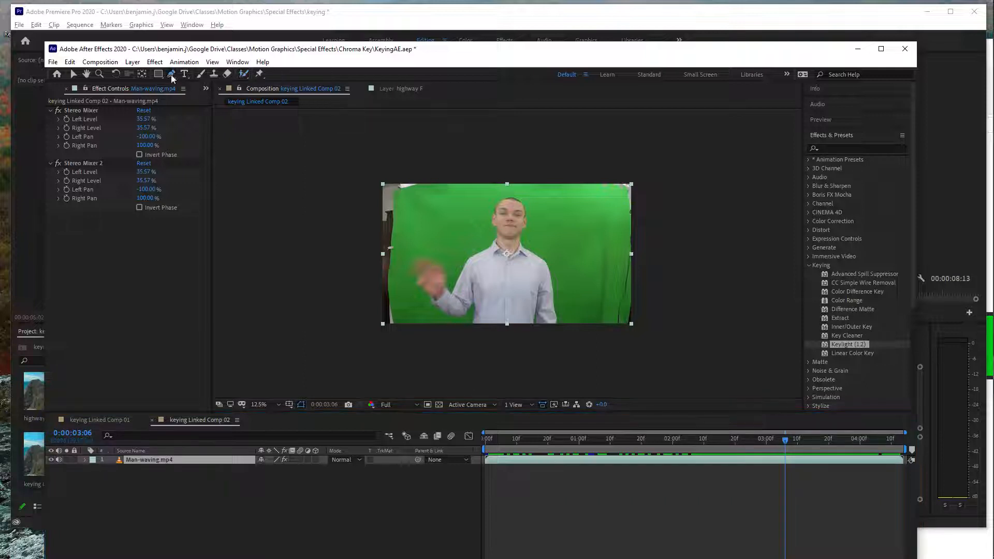
click(399, 322)
drag(394, 274, 407, 250)
click(434, 243)
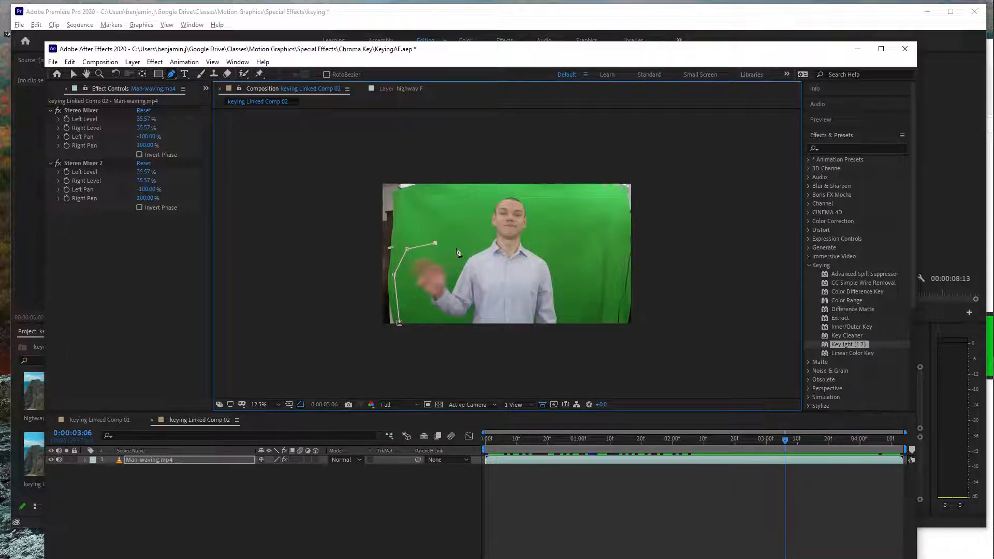
click(466, 249)
drag(489, 236, 546, 254)
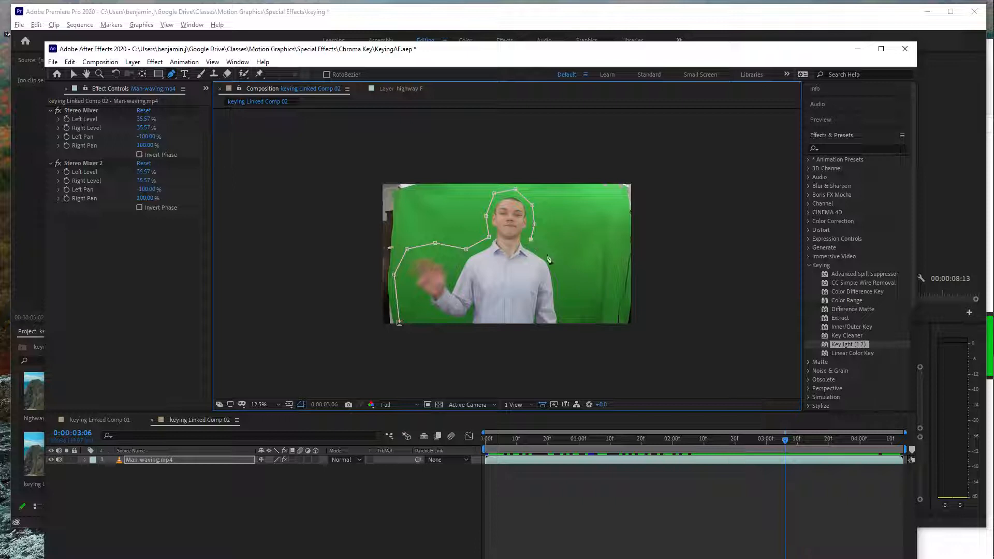
click(563, 304)
click(568, 322)
click(570, 334)
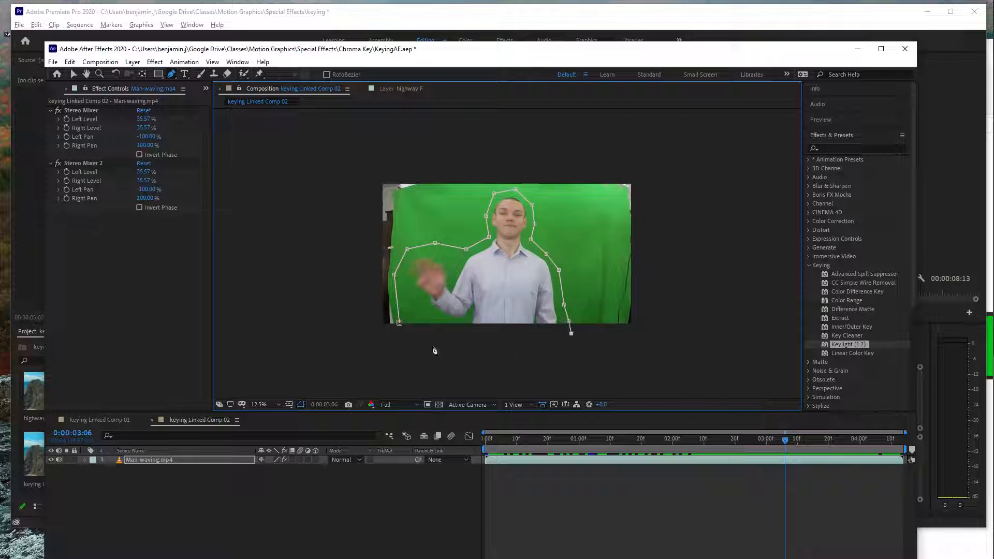
click(399, 336)
click(399, 323)
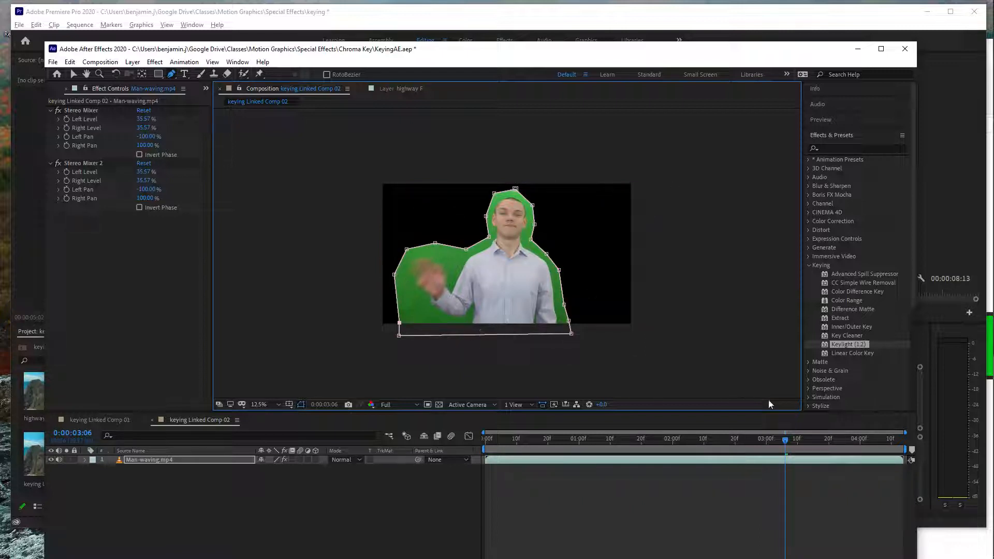
Step: Try pulling the mask point beside the waving hand inward, scrub the wave to check it, and undo the move
mouse_move(782, 439)
mouse_down()
mouse_move(705, 446)
mouse_move(852, 444)
mouse_move(767, 450)
mouse_move(775, 447)
mouse_up()
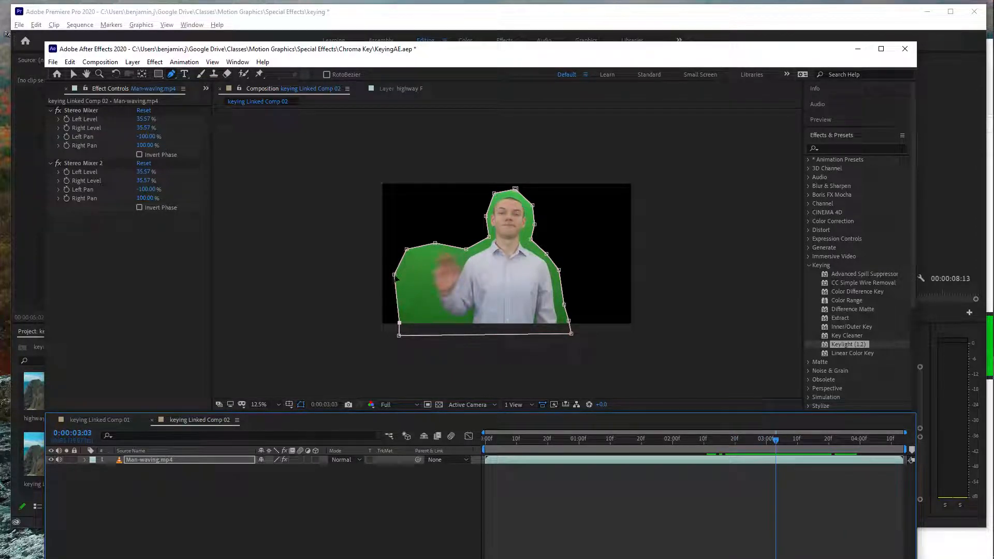
drag(395, 276, 425, 278)
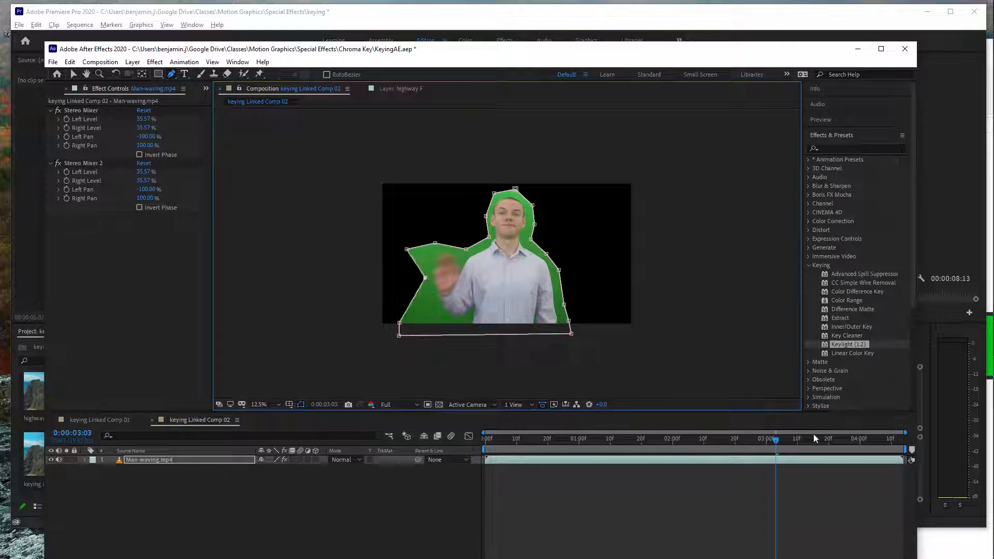
mouse_move(771, 444)
mouse_down()
mouse_move(796, 445)
mouse_move(775, 442)
mouse_up()
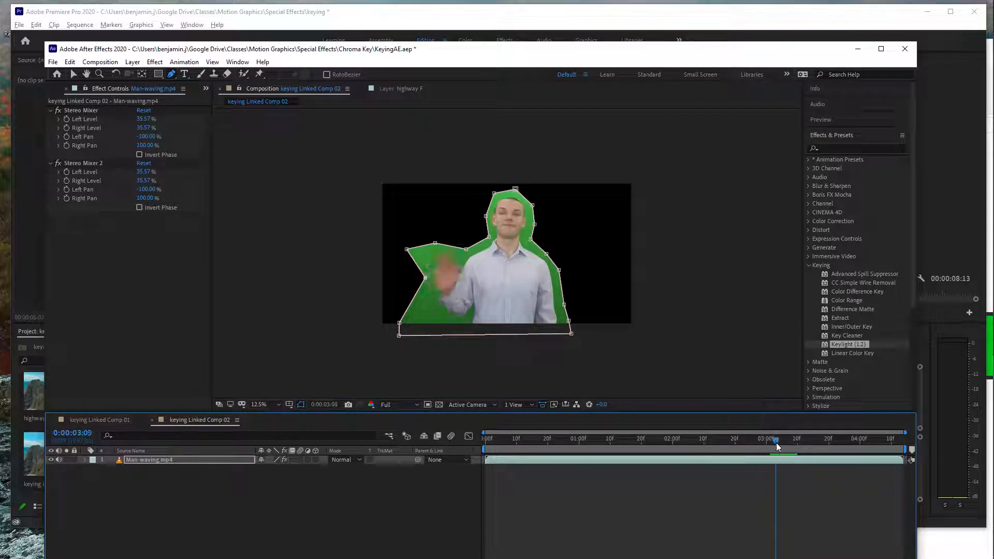
key(ctrl+z)
Step: Scrub the clip to check the mask, move the point beside the man's head slightly outward at 0:00:02:16, and return to the start
drag(762, 440, 880, 442)
drag(785, 440, 722, 443)
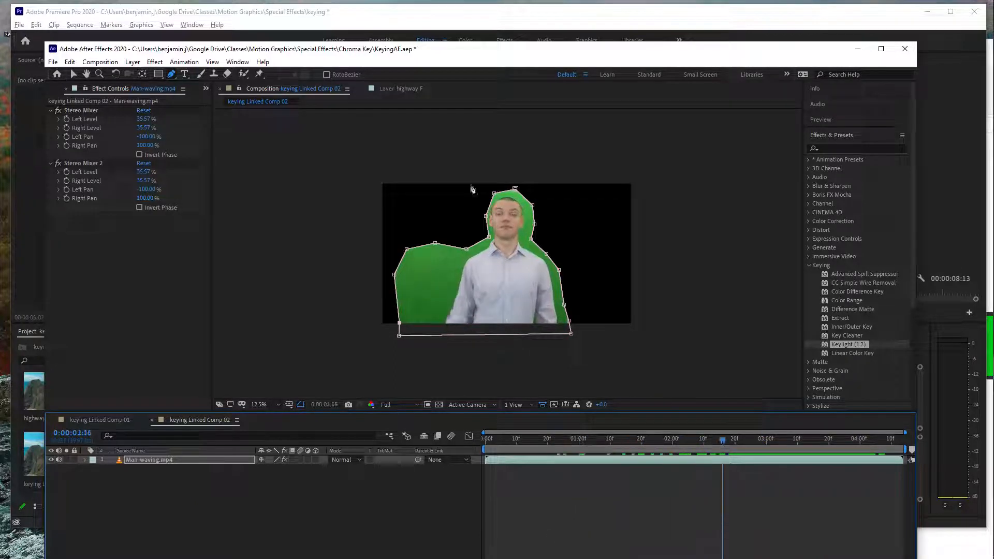
drag(487, 216, 483, 213)
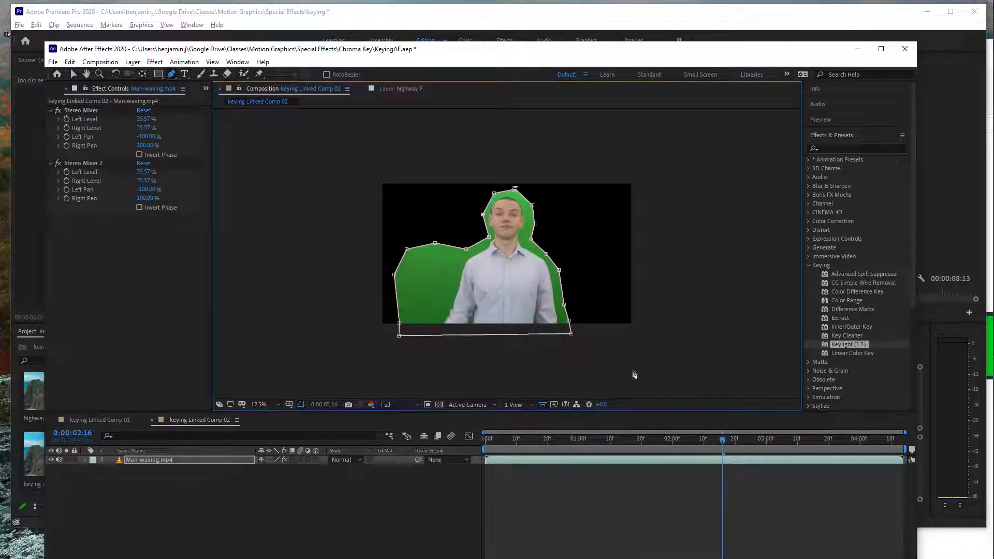
drag(720, 439, 470, 455)
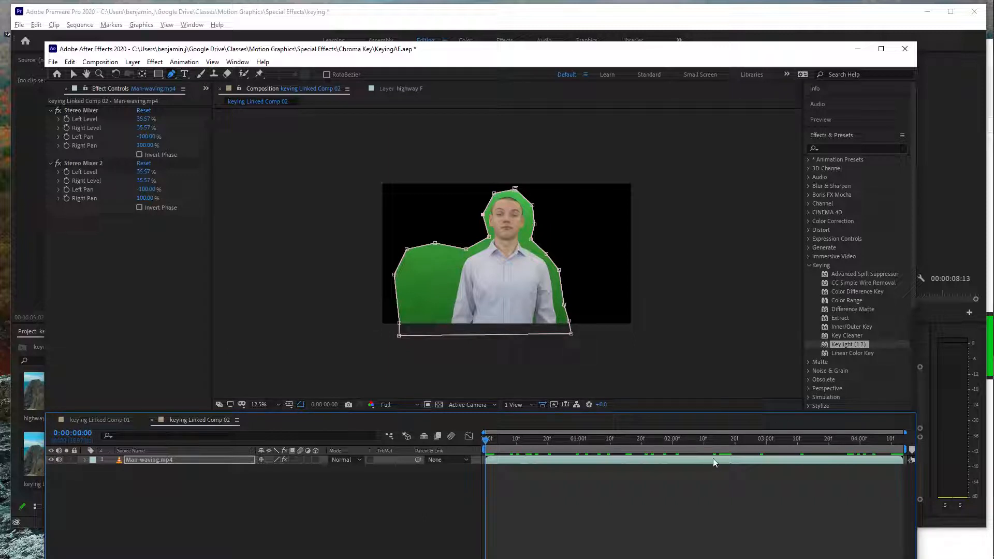
Step: Apply Keylight (1.2) to the Man-waving.mp4 layer and sample the green backdrop as its Screen Colour
double_click(843, 344)
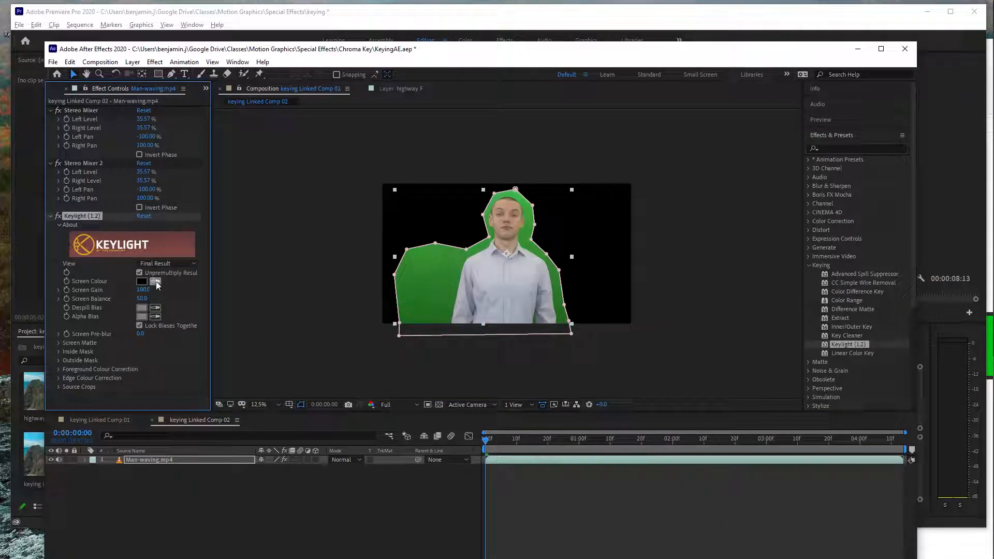
click(156, 283)
click(428, 265)
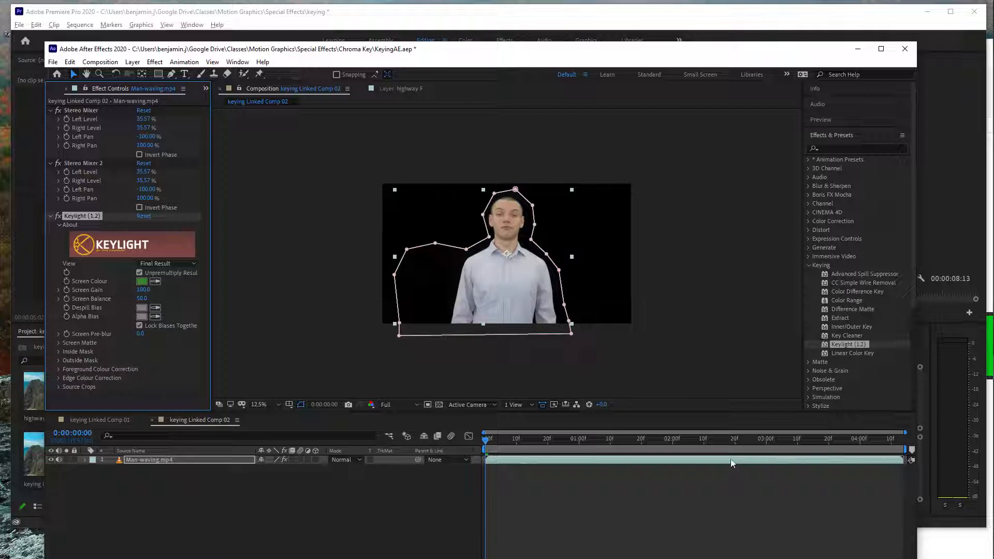
Step: Set Keylight's Screen Gain to 110 while checking the waving hand at 0:00:03:06, and scrub the keyed clip back to 0:00:00:01
drag(724, 442, 784, 440)
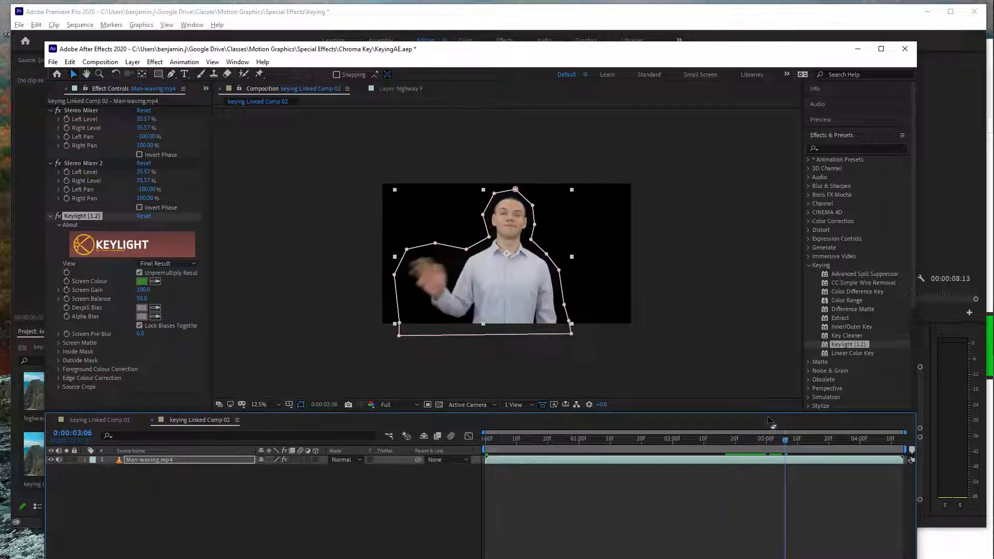
key(period)
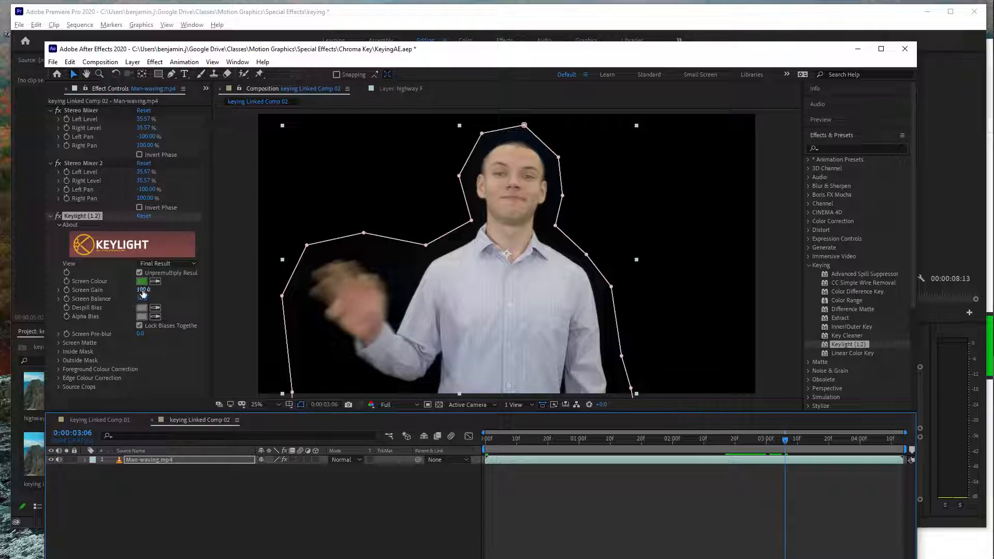
drag(142, 290, 218, 295)
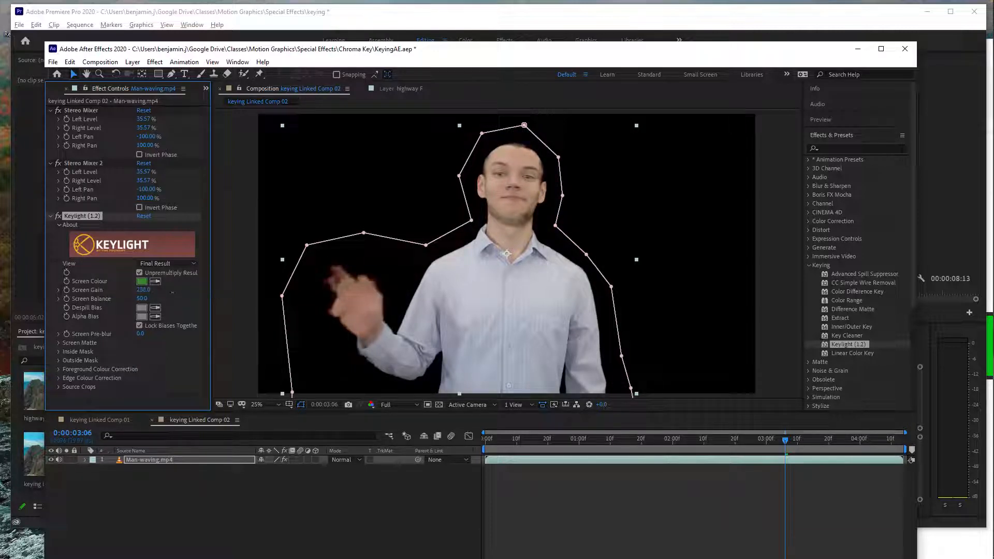
drag(202, 294, 162, 307)
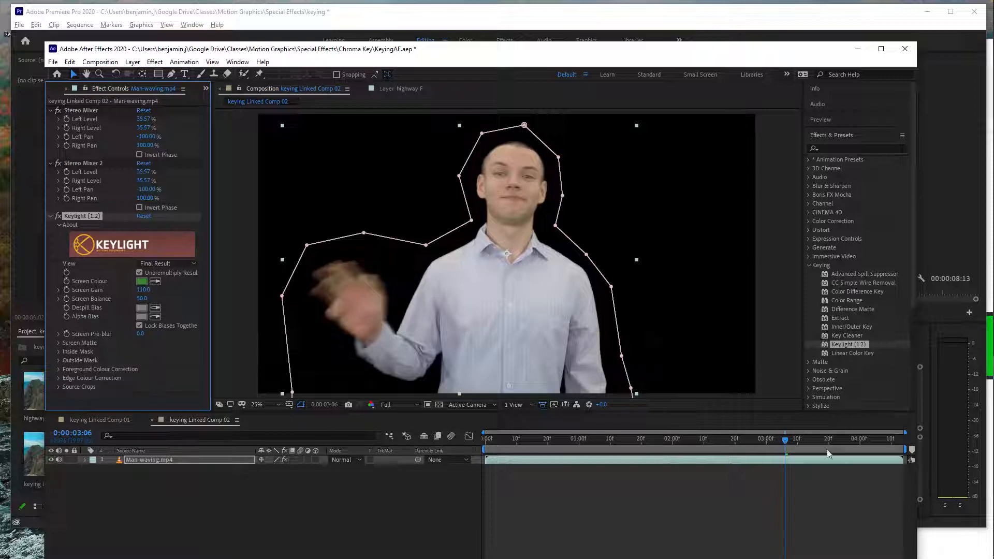
drag(781, 437, 488, 445)
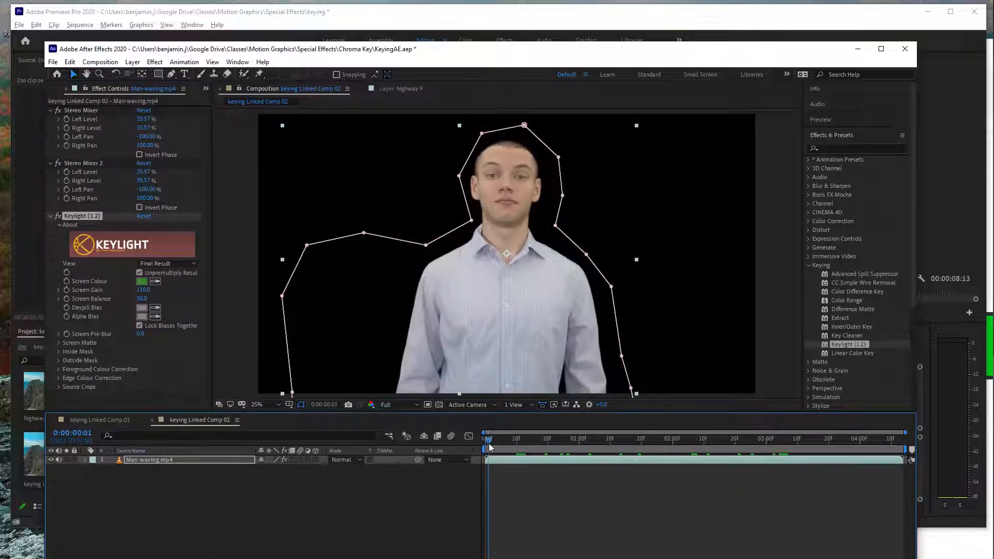
Step: Try to bring the pexels-miriam-espacio-110854 image from File Explorer's Chroma Key folder into the After Effects project
mouse_move(989, 140)
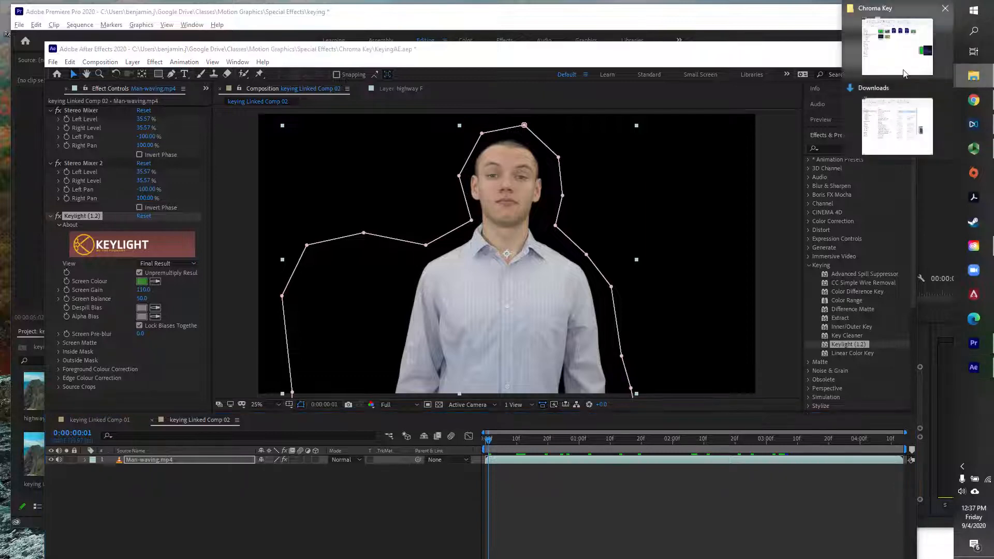
click(897, 42)
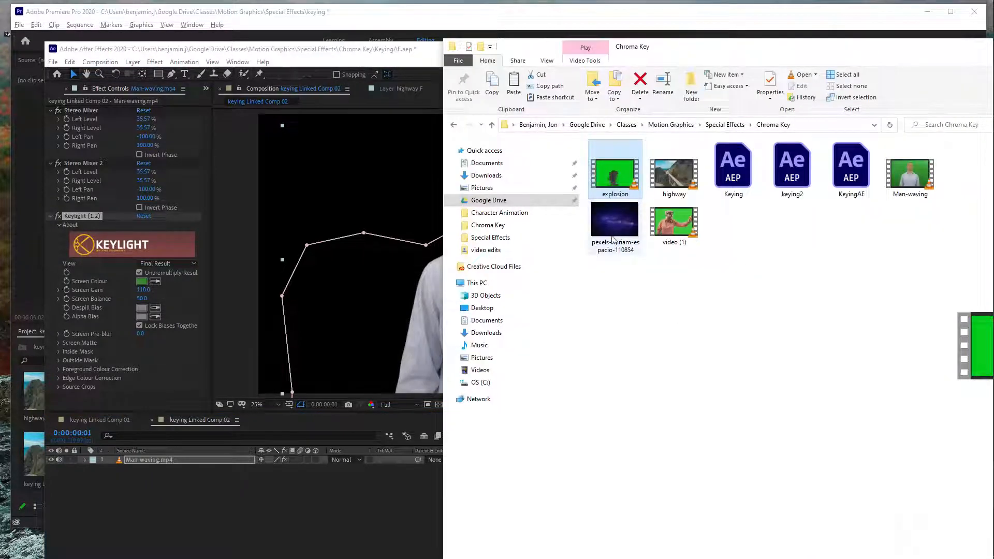
click(635, 304)
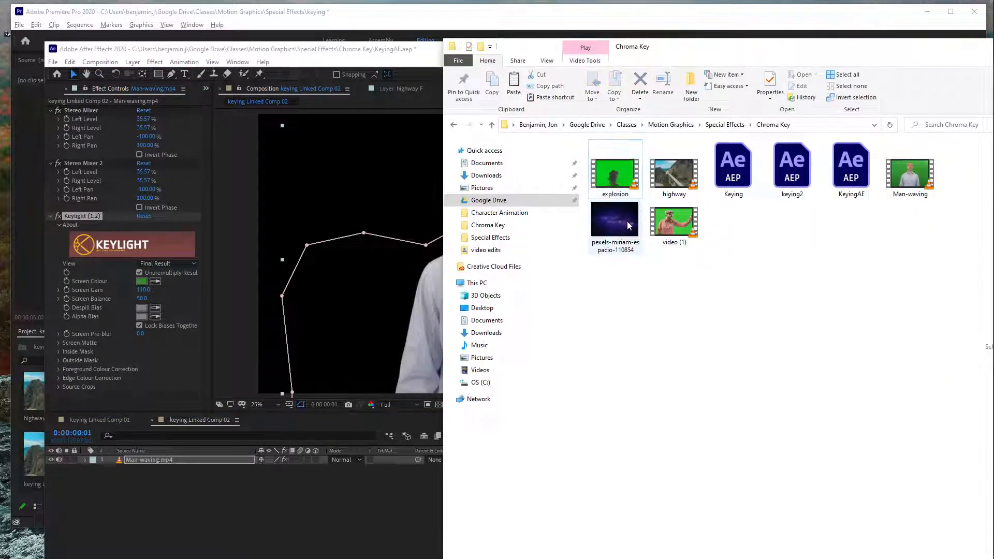
click(206, 89)
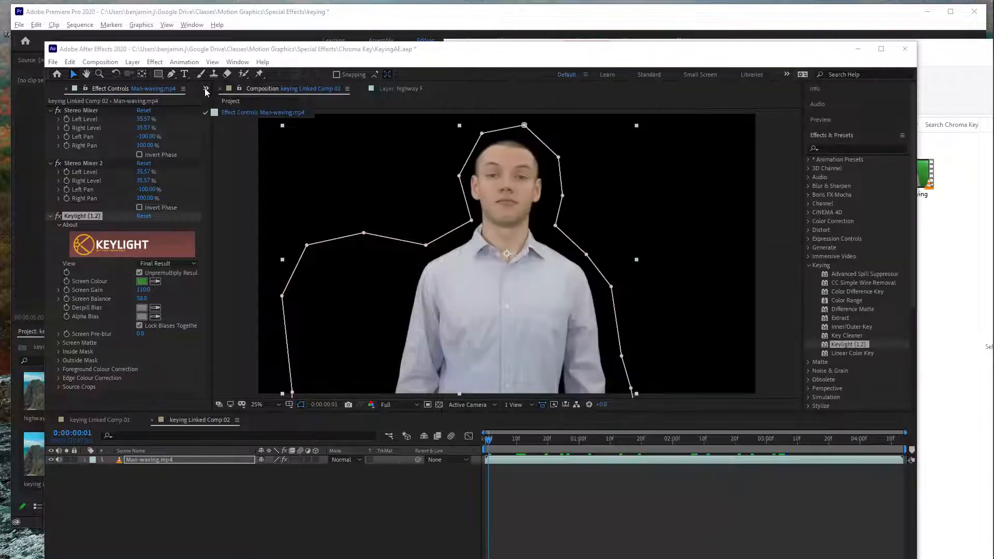
click(220, 100)
click(942, 56)
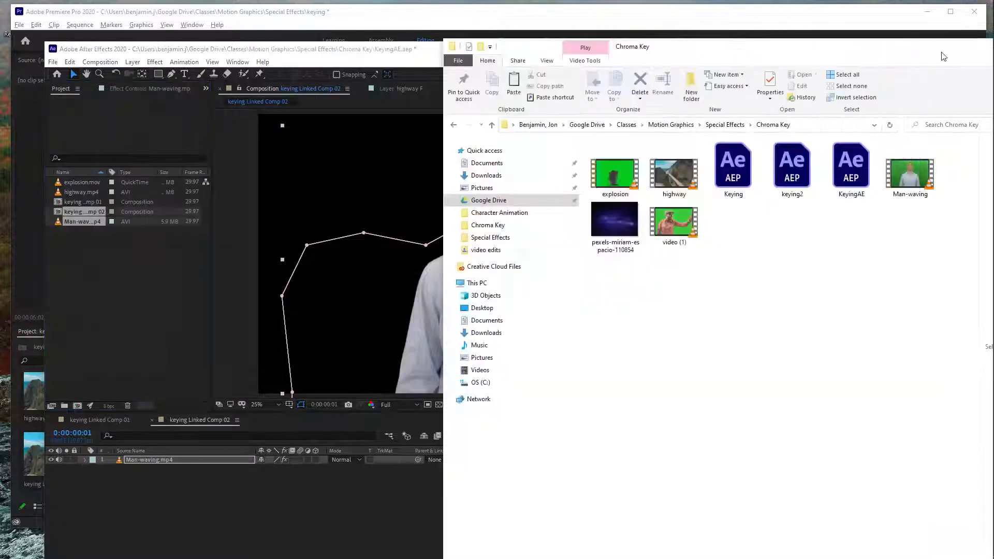
drag(617, 219, 204, 414)
click(406, 282)
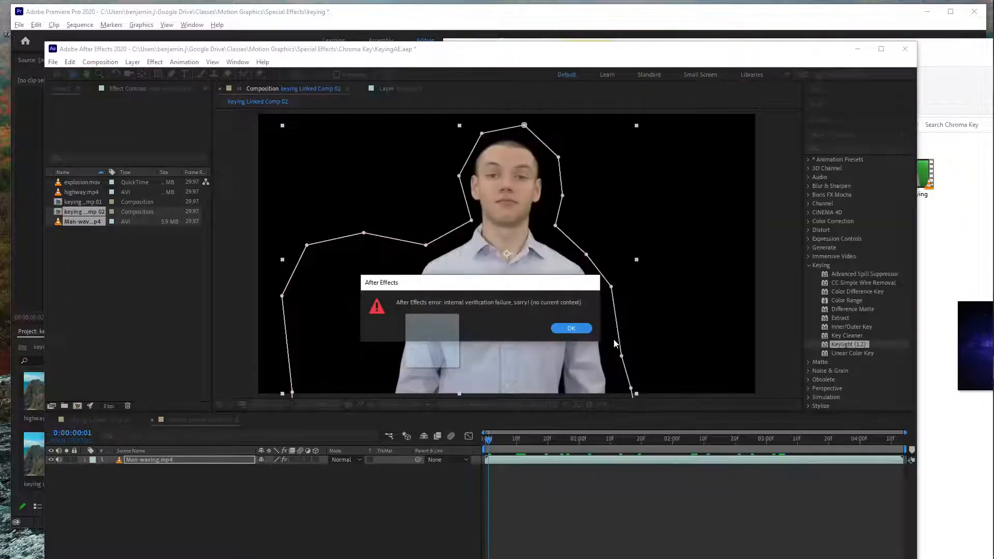
click(576, 327)
click(105, 259)
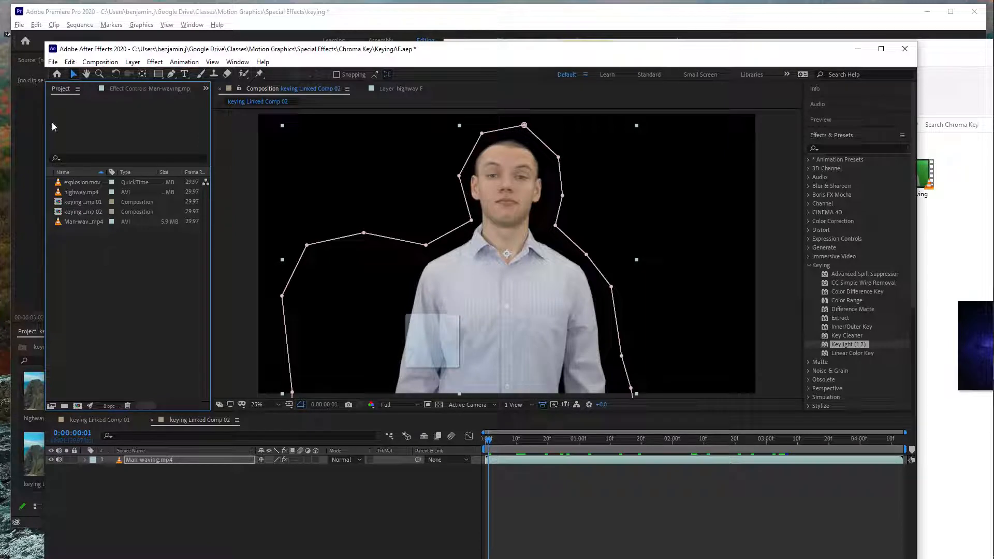
Step: Import pexels-miriam-espacio-110854 from the roto videos folder into the After Effects project as footage
click(53, 61)
mouse_move(90, 211)
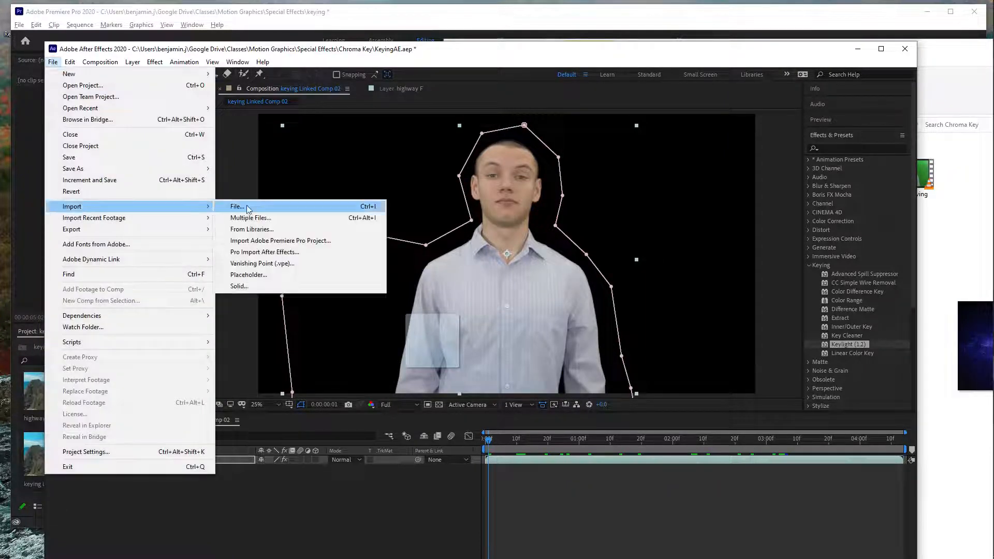
click(264, 202)
click(168, 167)
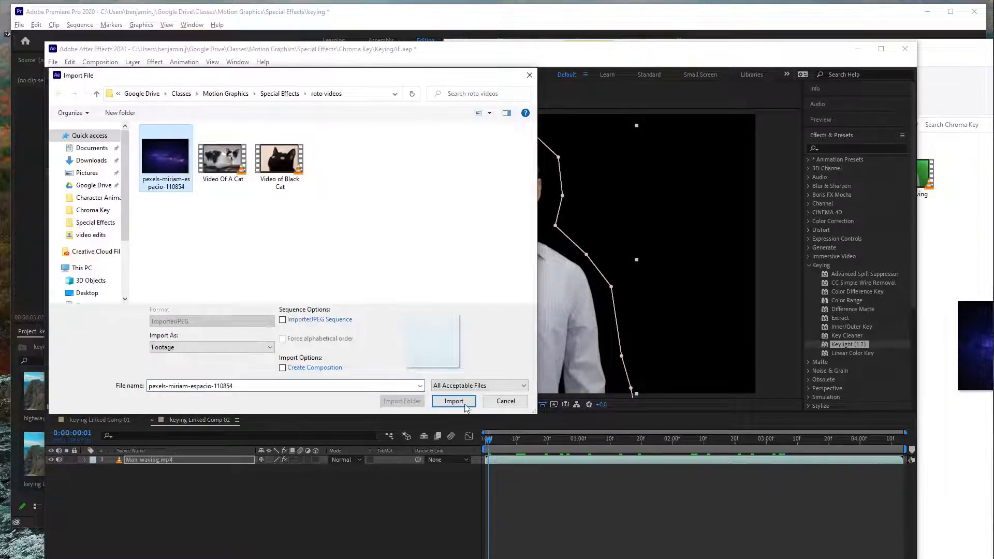
click(453, 401)
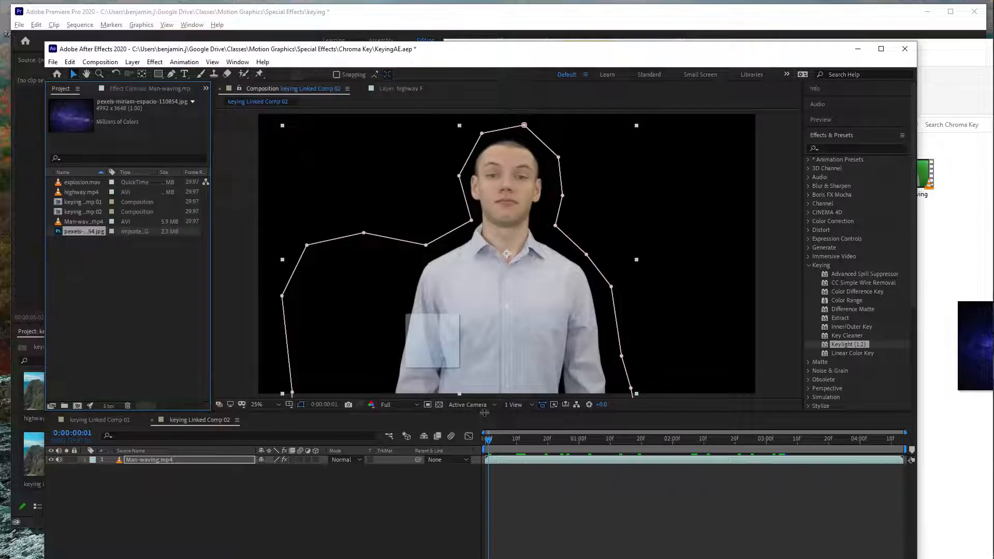
Step: Place the pexels-miriam-espacio-110854 image beneath the Man-waving.mp4 layer and set its Scale to 79%
drag(70, 232, 136, 466)
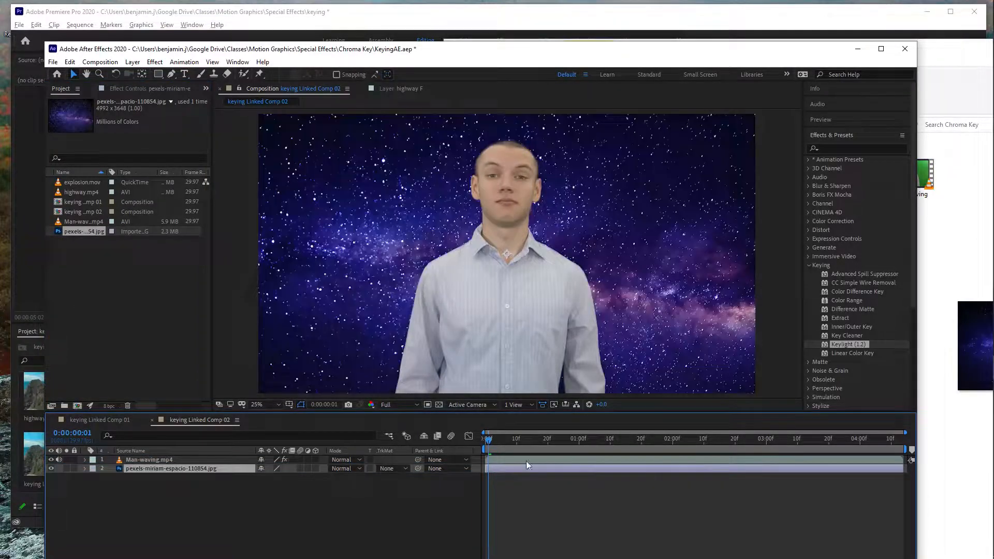
key(comma)
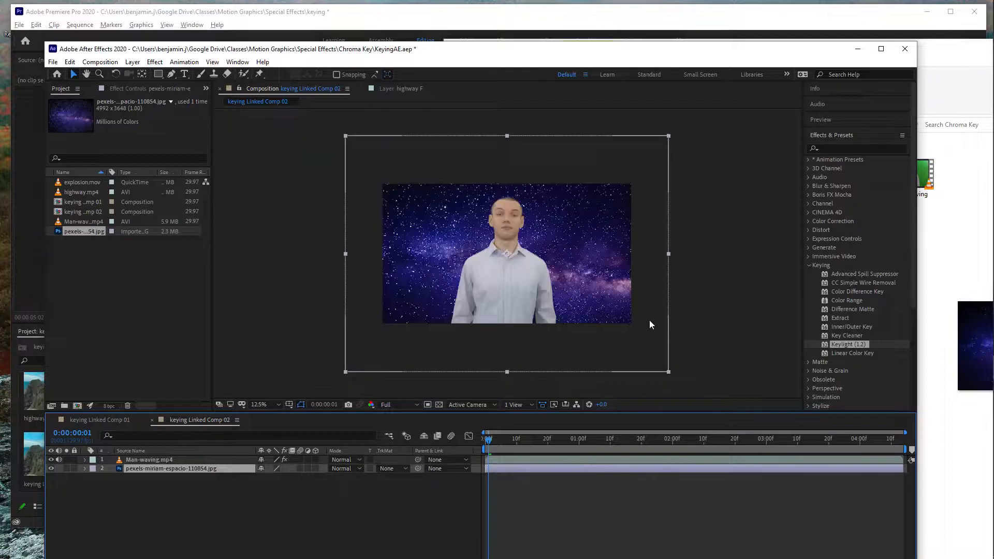
key(s)
mouse_move(288, 478)
mouse_down()
mouse_move(305, 477)
mouse_move(274, 478)
mouse_move(288, 476)
mouse_up()
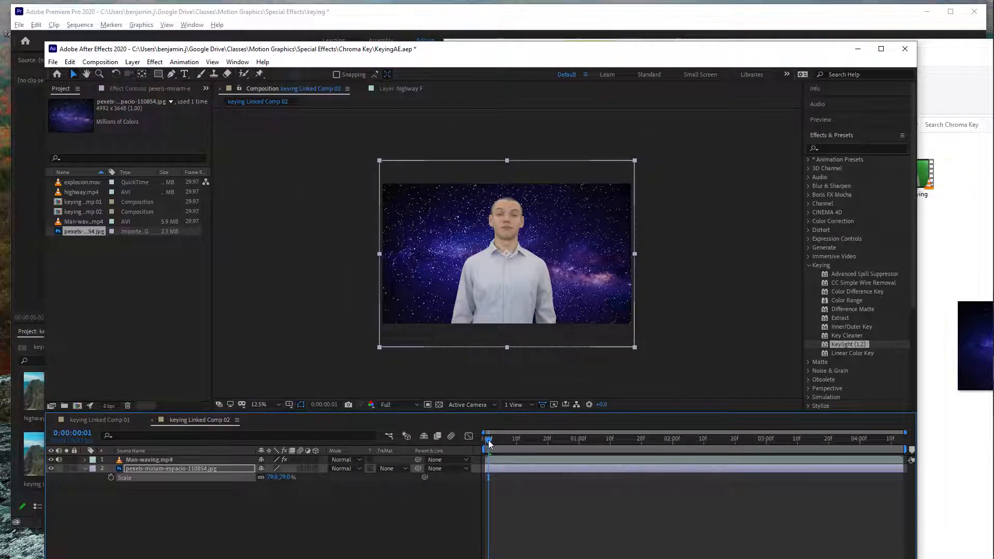
Step: Keyframe the space background's Scale at 79% at 0:00:01:10 and at a larger value at 0:00:04:00
drag(496, 438, 609, 438)
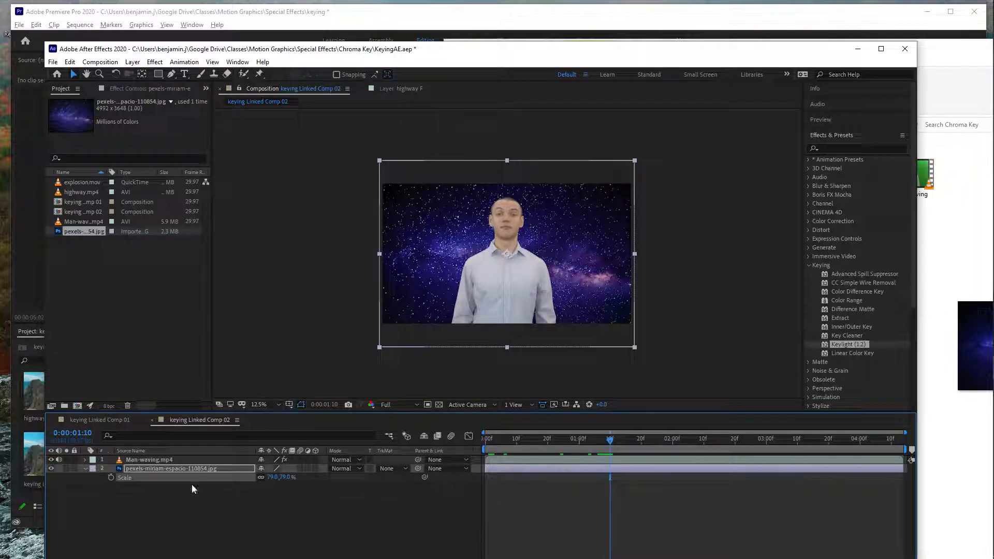
click(111, 477)
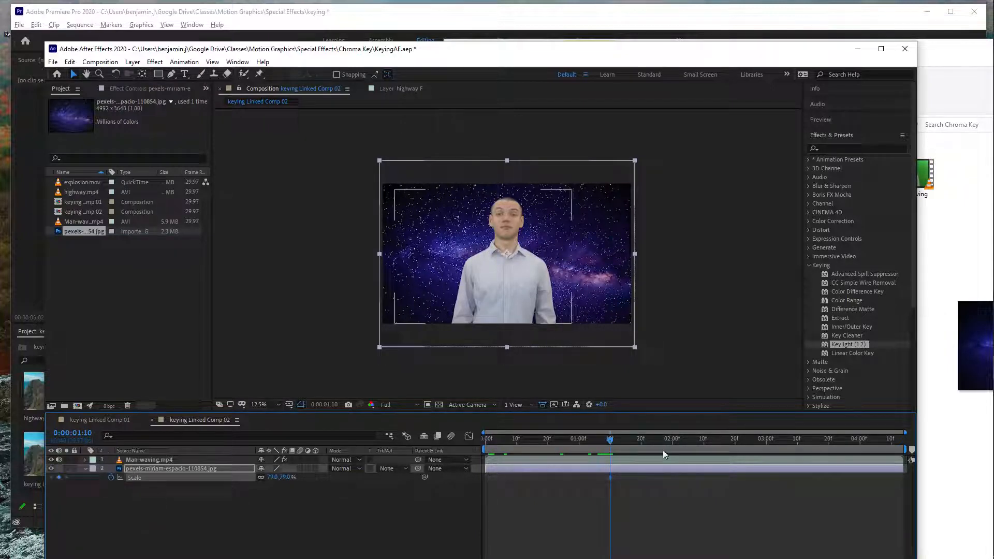
drag(610, 438, 860, 444)
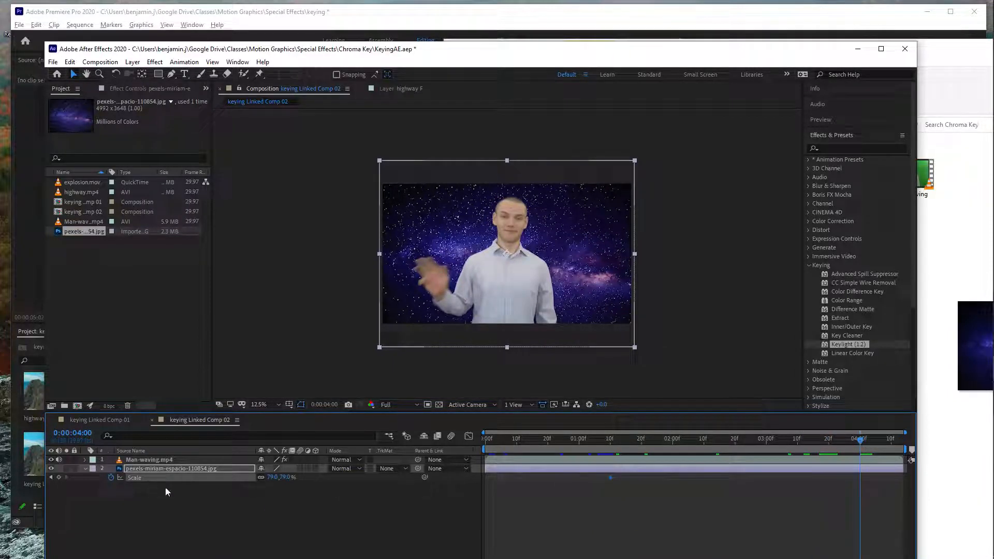
drag(286, 478, 318, 477)
Step: Preview the background zoom, start it earlier by moving its first Scale keyframe to about 0:00:00:04, and save the project
drag(860, 440, 473, 458)
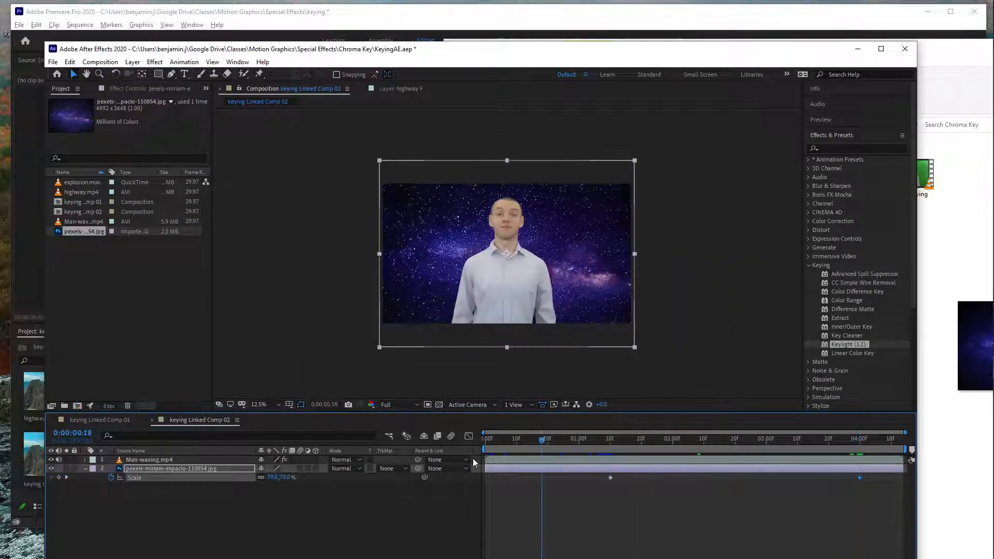
key(space)
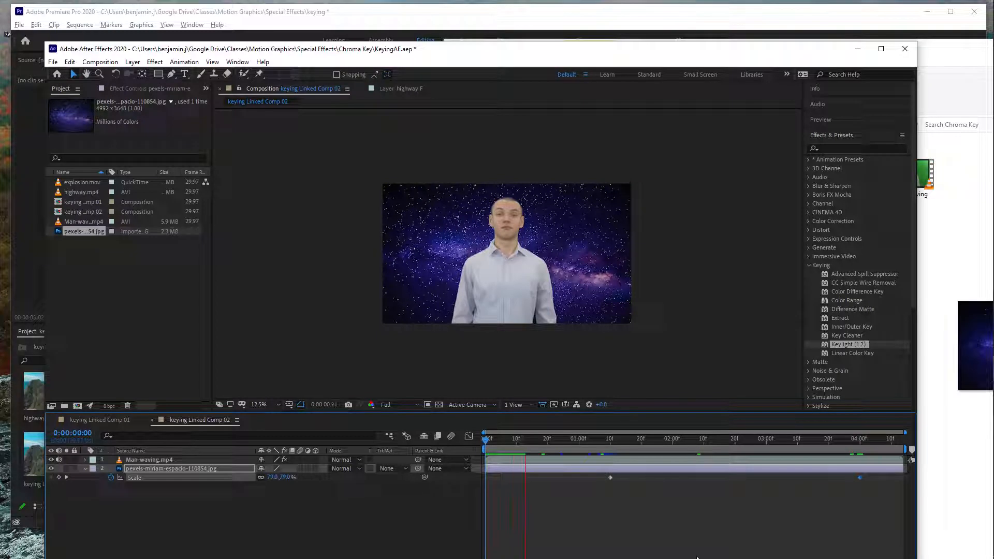
key(space)
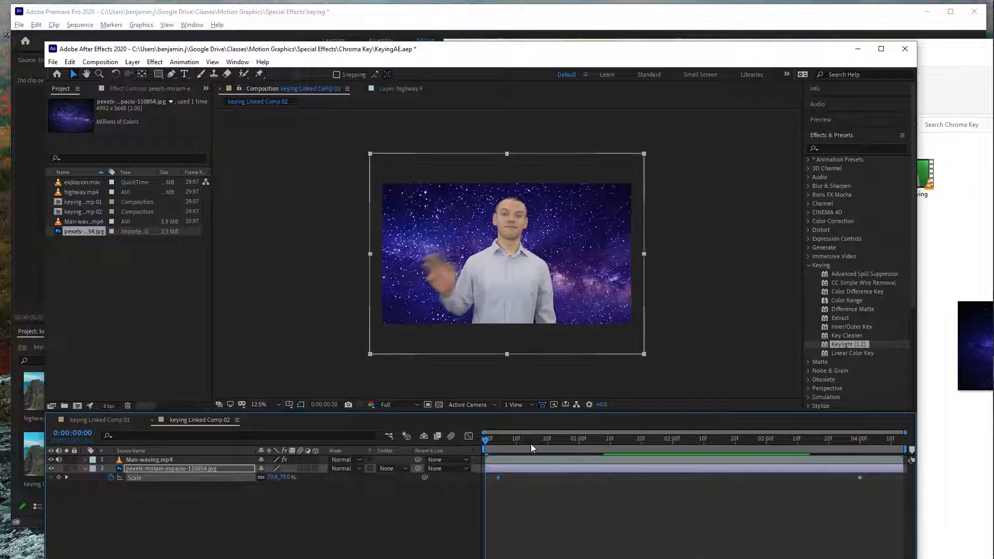
click(531, 443)
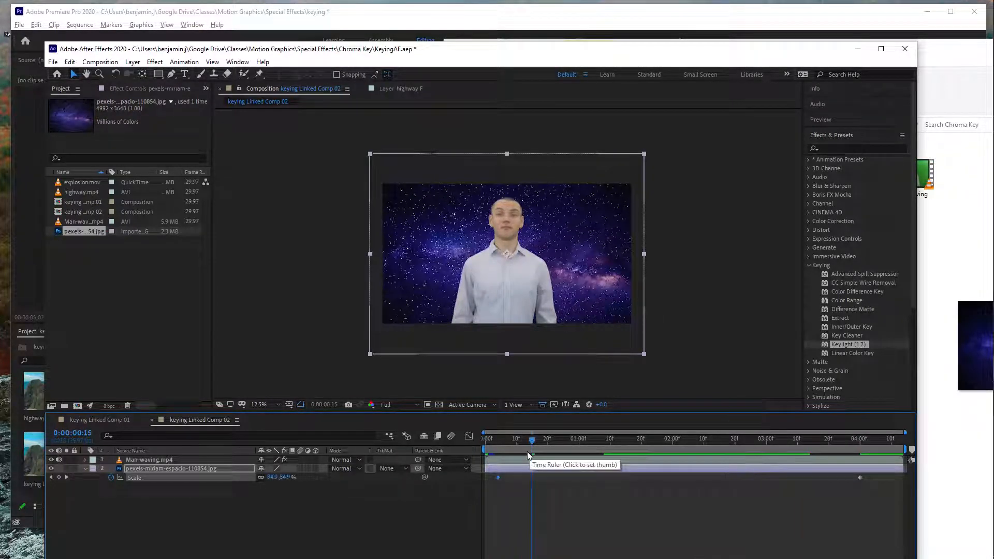
key(ctrl+s)
Step: Switch to Premiere Pro and review the explosion and keyed space shots in the highway sequence
key(alt+Tab)
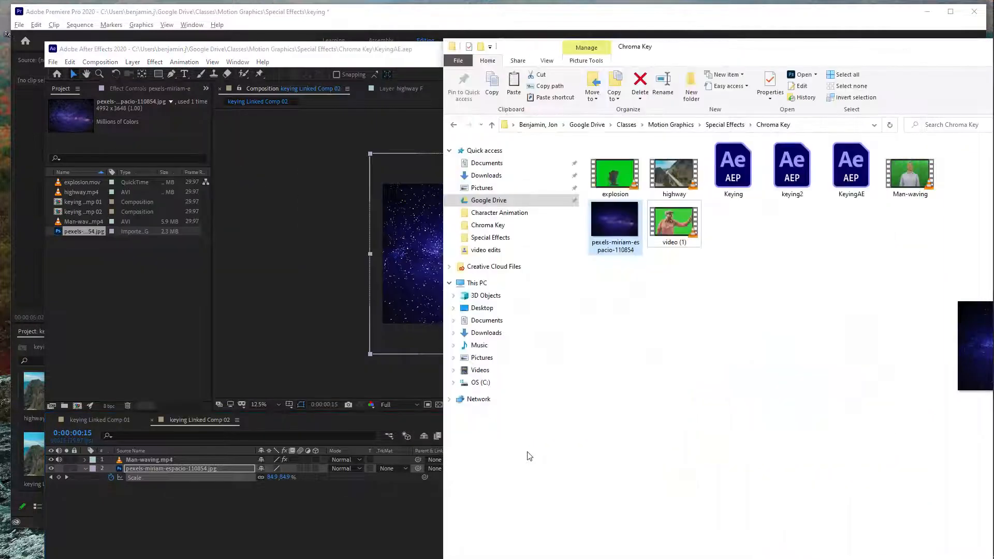
click(414, 12)
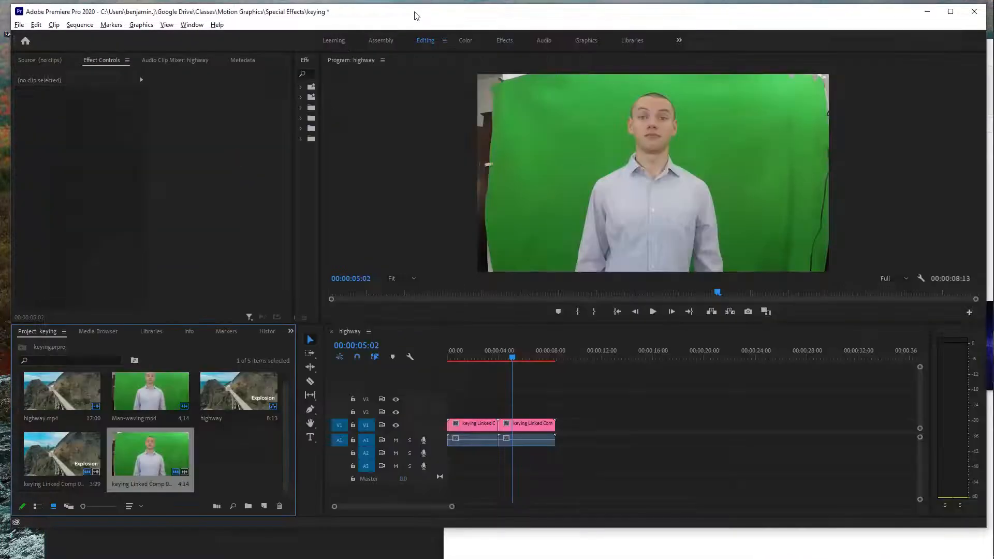
drag(518, 362, 469, 368)
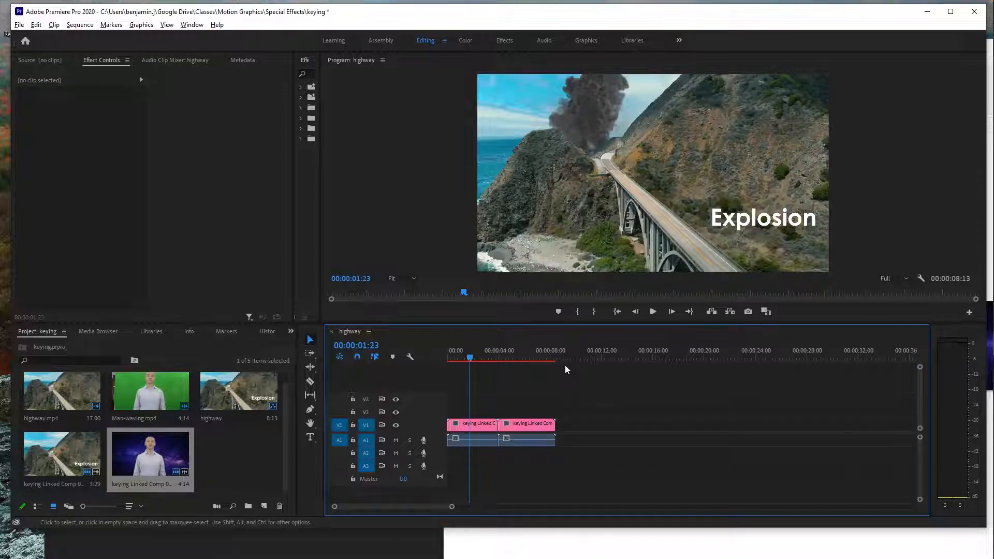
click(477, 358)
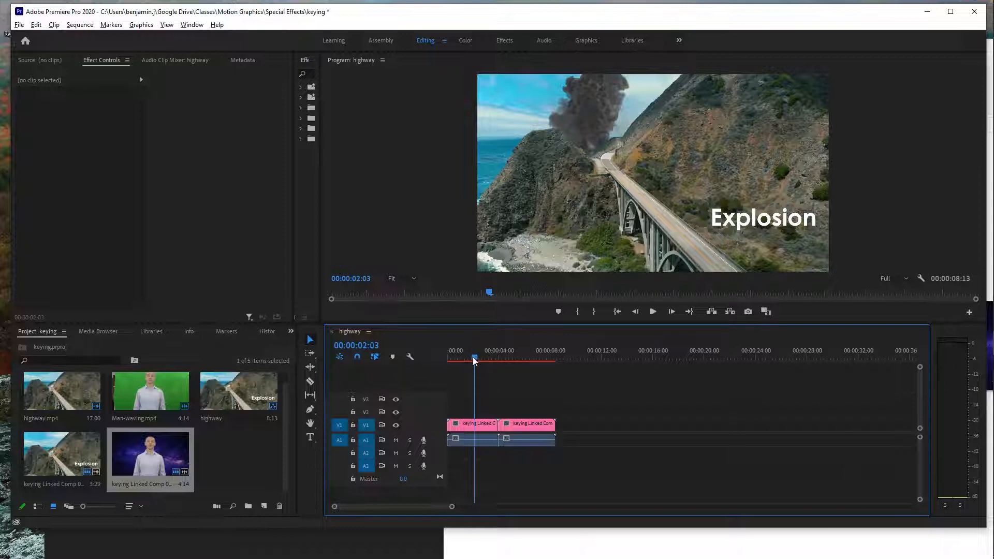
drag(474, 361, 514, 361)
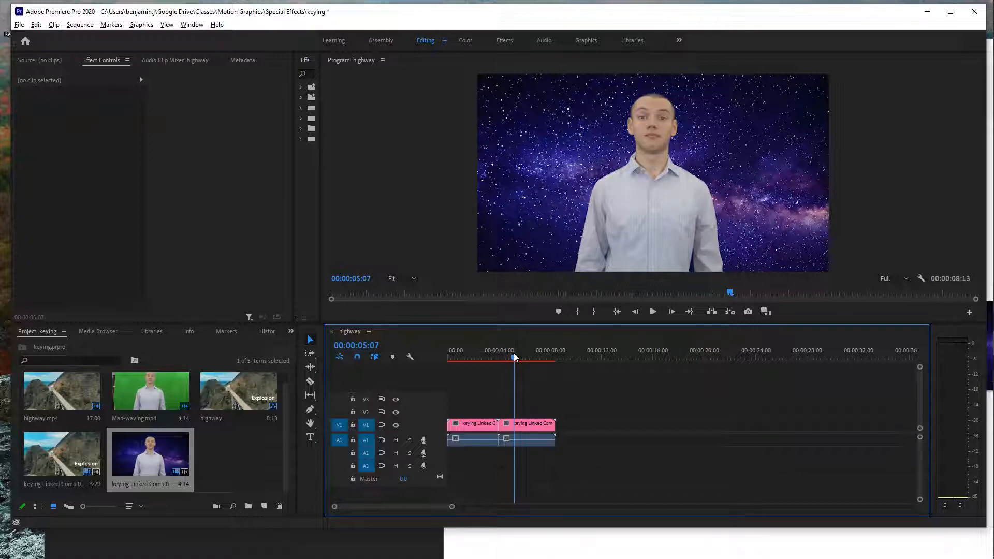
key(space)
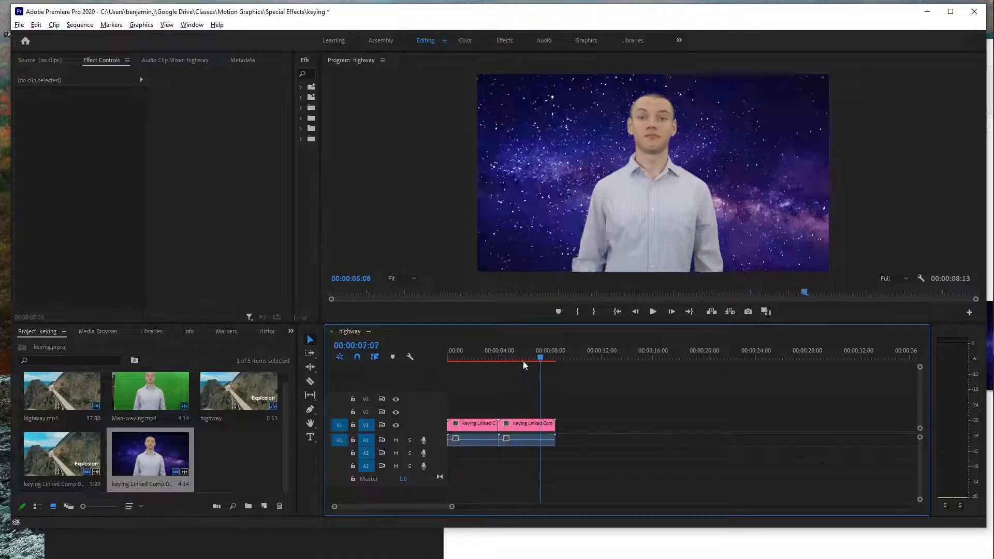
click(487, 358)
drag(487, 359, 466, 366)
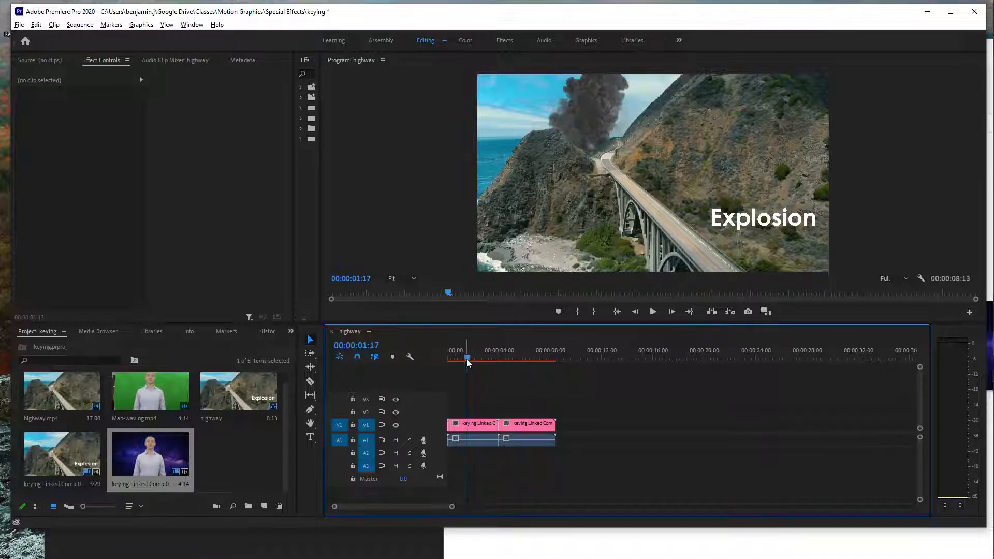
mouse_move(467, 362)
mouse_down()
mouse_move(516, 368)
mouse_move(460, 364)
mouse_up()
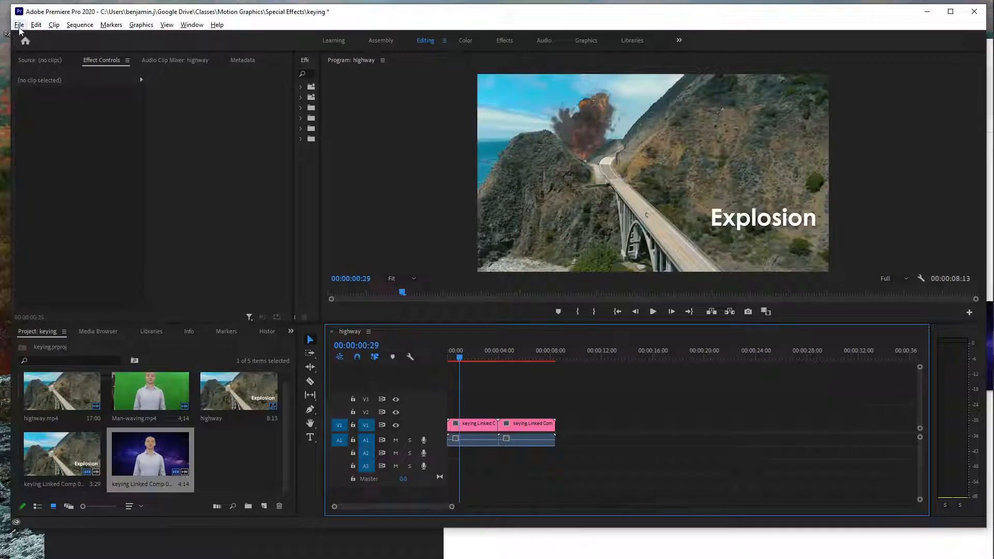
Step: Open the media export settings for the highway sequence and keep H.264 as the format
click(19, 26)
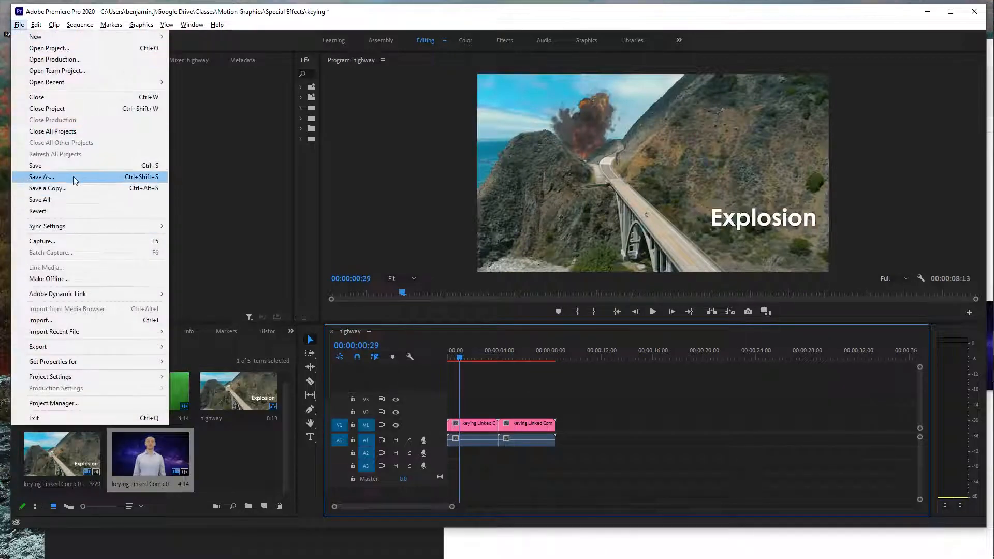
mouse_move(73, 347)
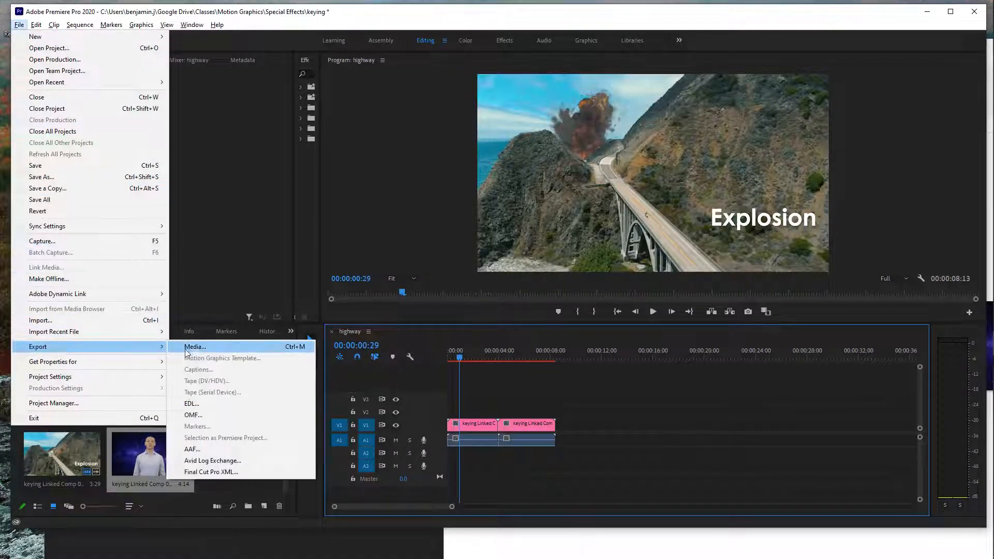
click(186, 350)
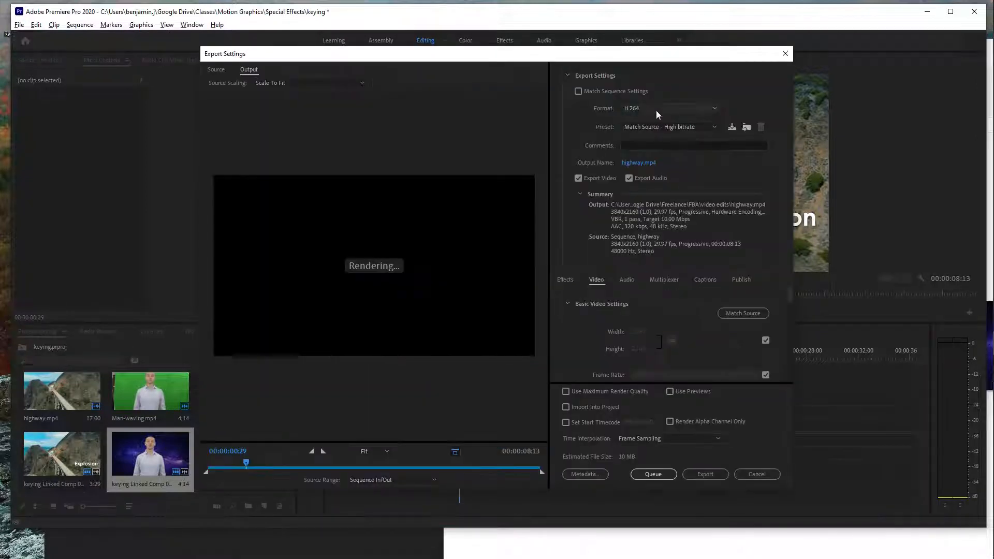
click(673, 109)
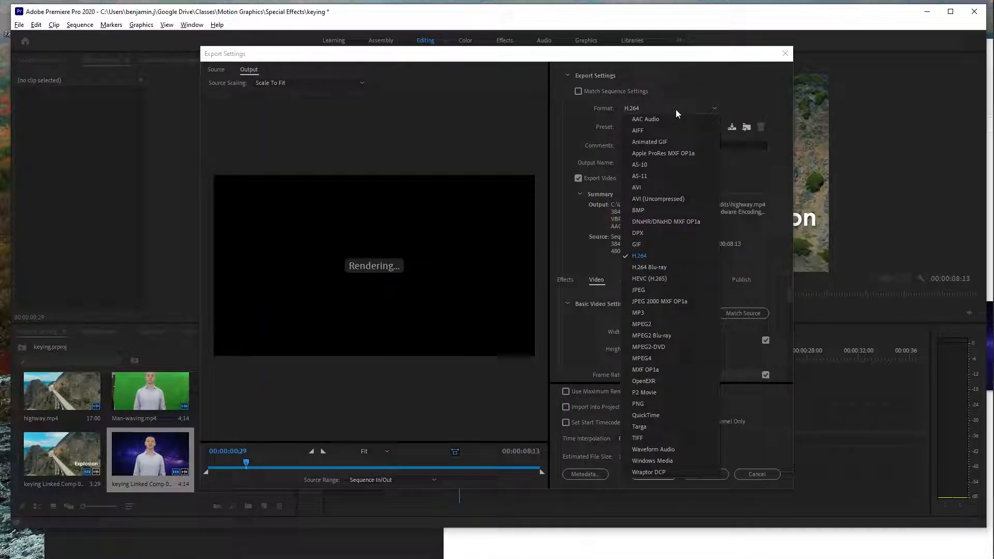
click(721, 80)
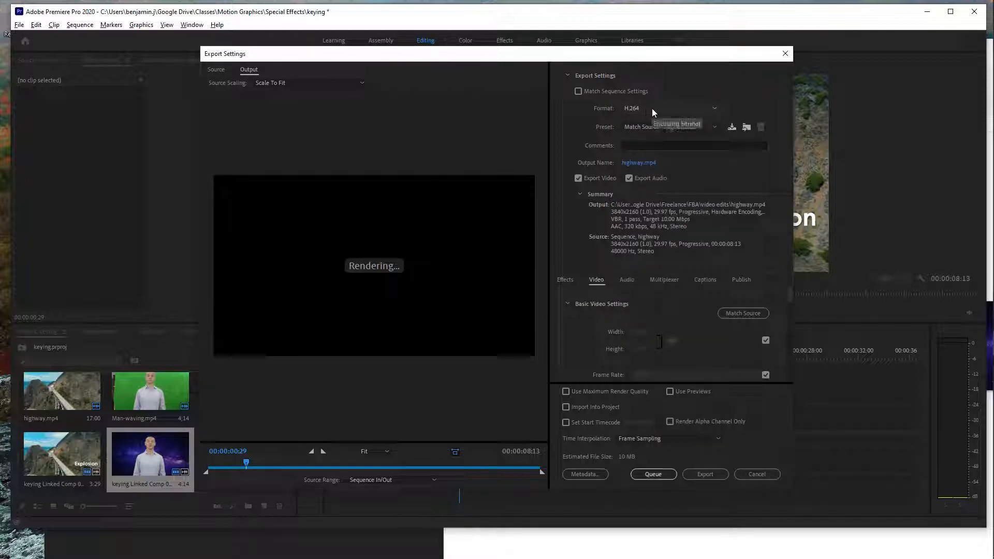
Step: Set the output file to keying-tutorial in the Classes > Motion Graphics > Special Effects folder and export the video
click(650, 166)
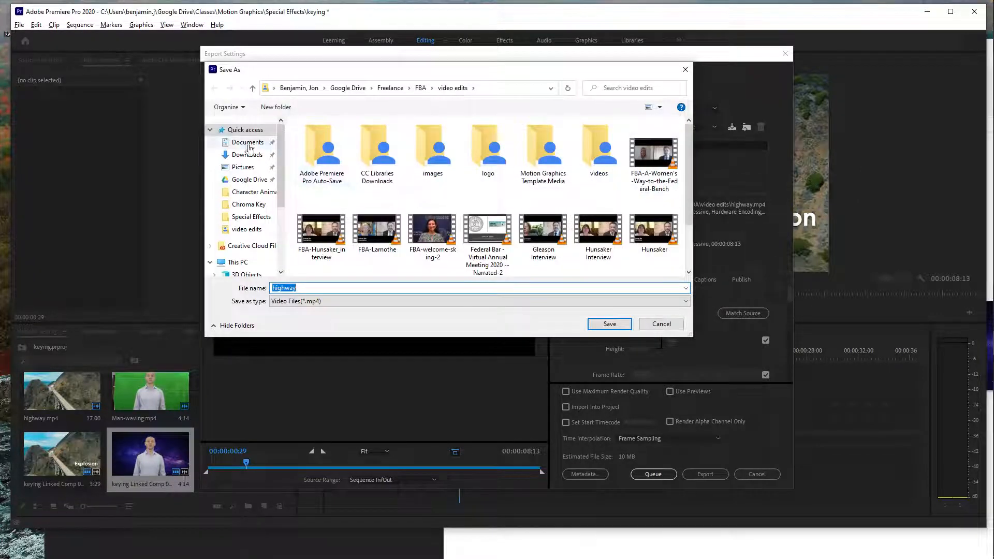
click(255, 180)
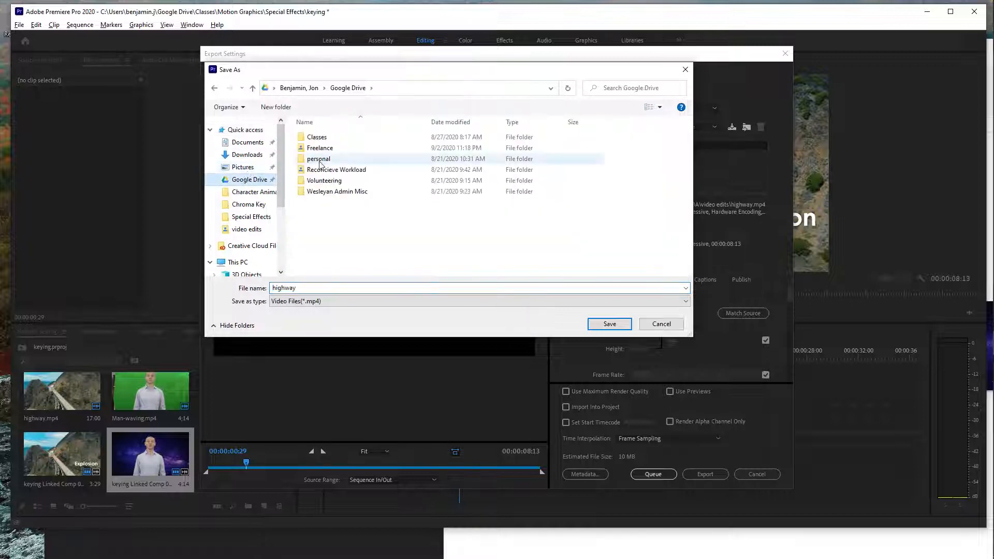
double_click(317, 137)
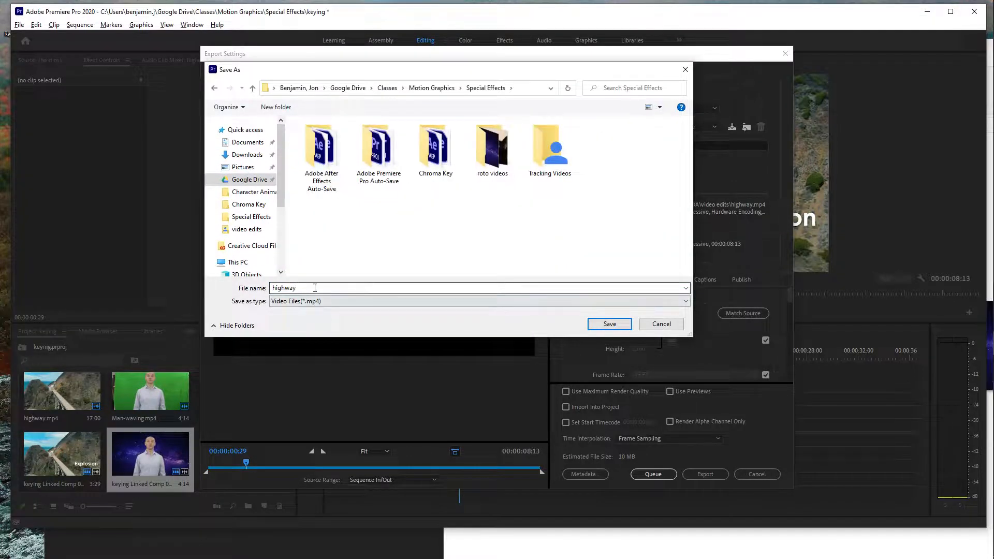
double_click(315, 288)
text(key)
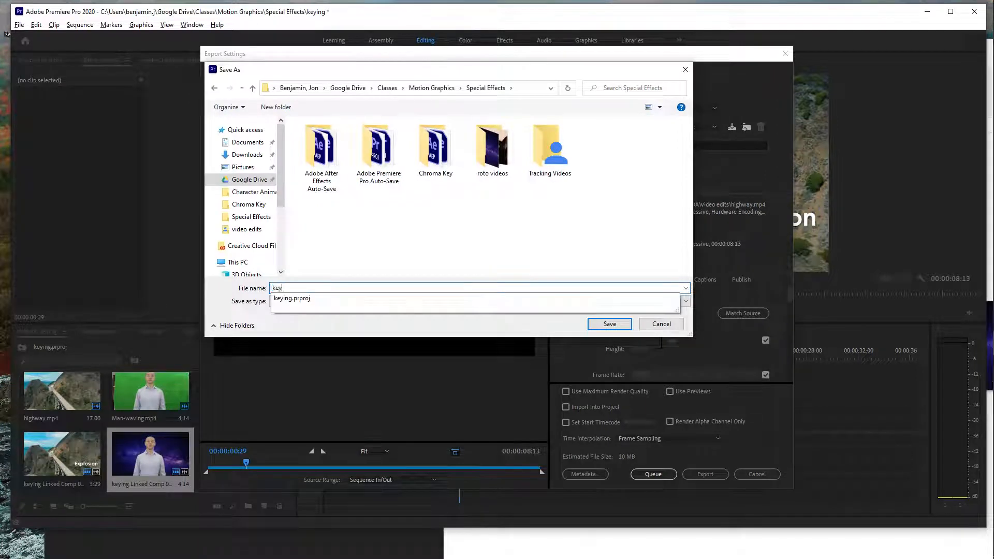
text(ing-tut)
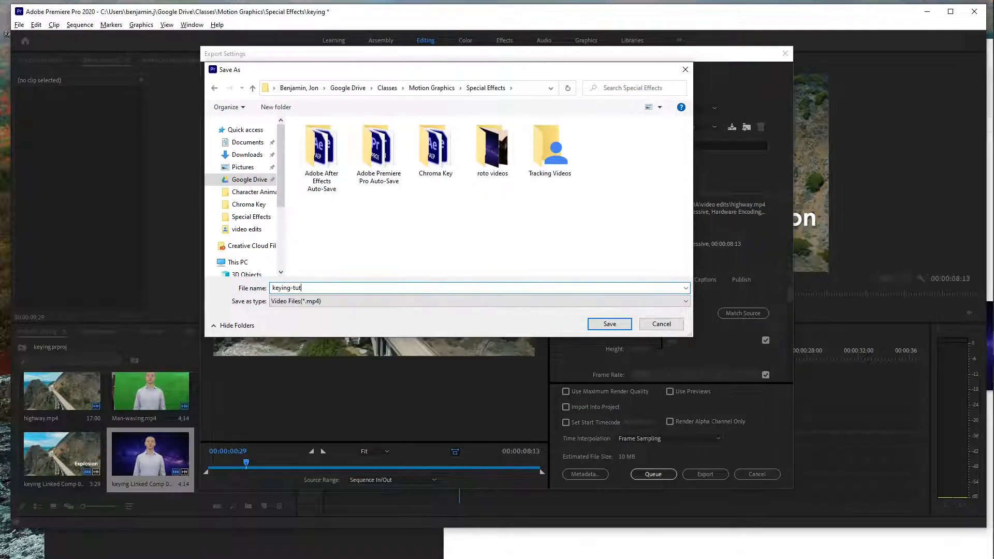
text(orial)
click(604, 325)
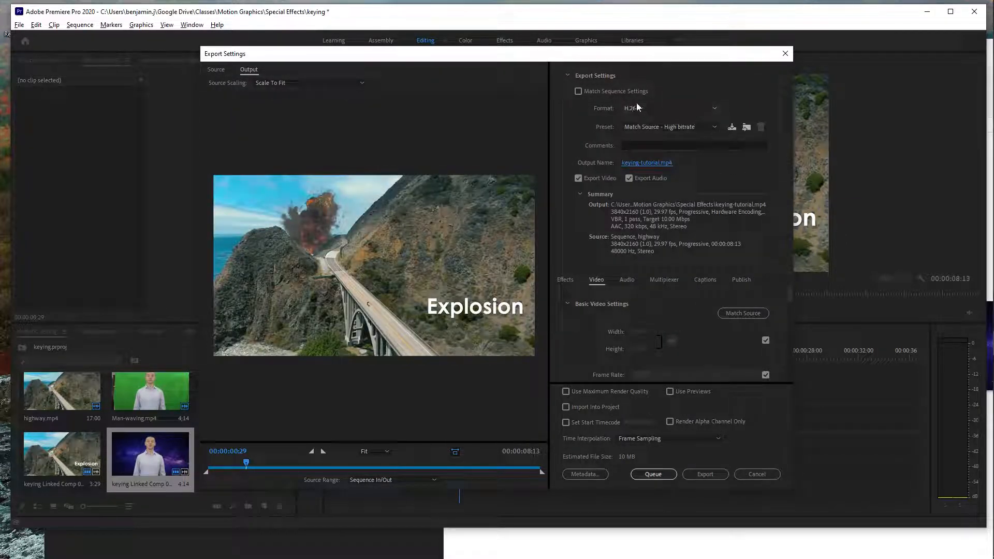
click(721, 474)
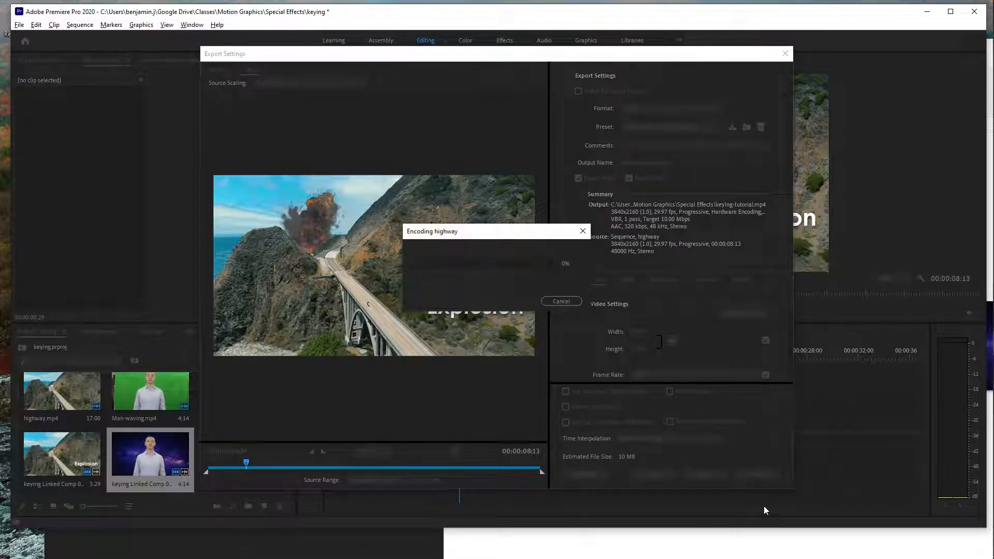